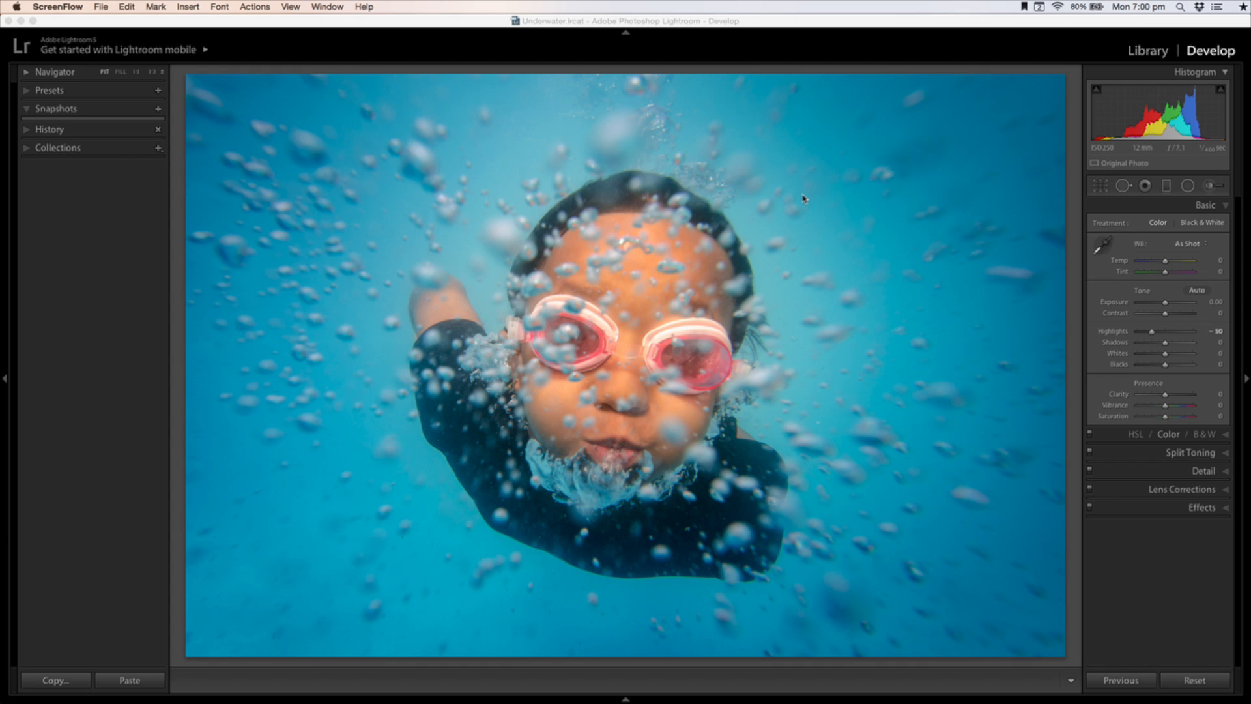
Open the export settings for the current underwater photo and move the dialog clear for editing
{"action": "left_click", "coordinate": [188, 30]}
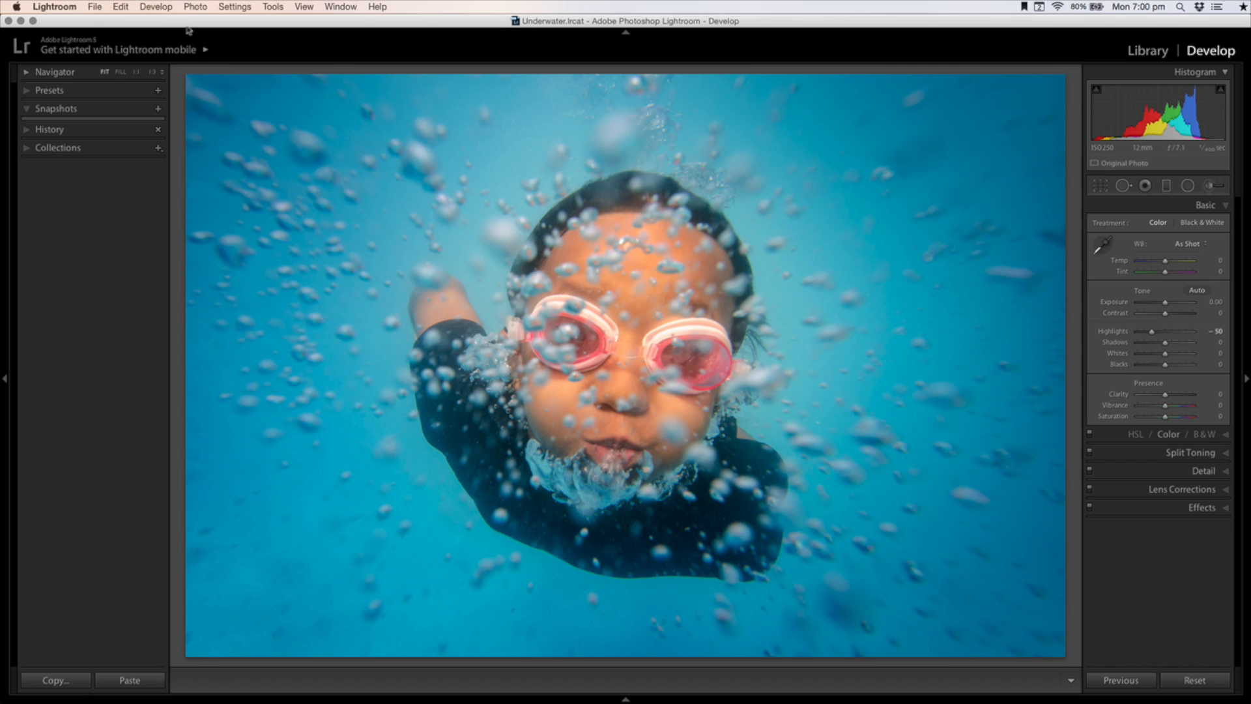
{"action": "left_click", "coordinate": [95, 9]}
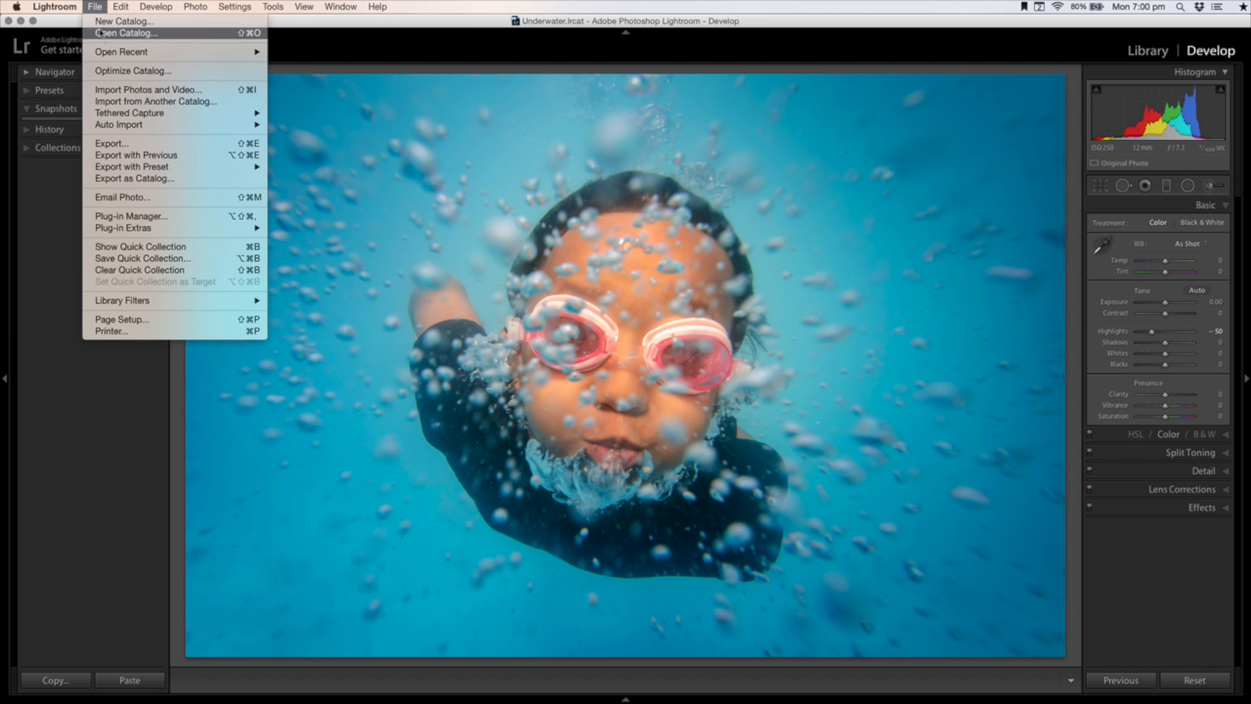
{"action": "left_click", "coordinate": [135, 144]}
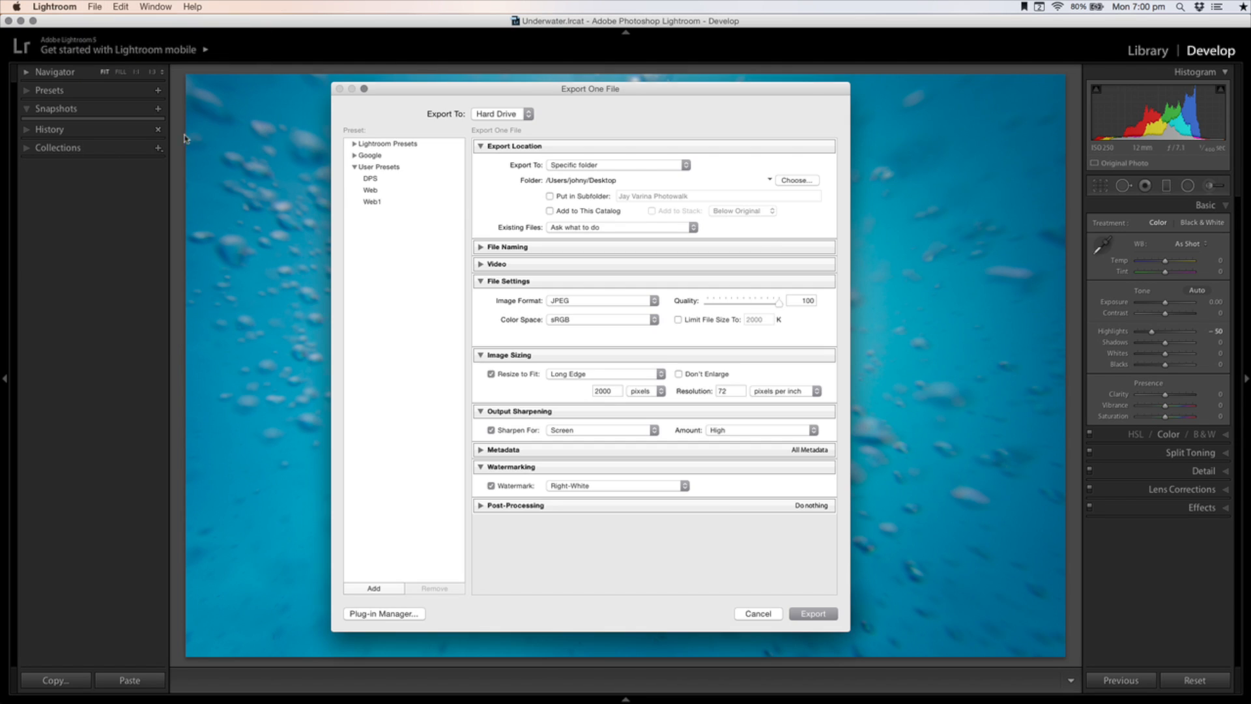
{"action": "left_click_drag", "start_coordinate": [686, 98], "coordinate": [689, 65]}
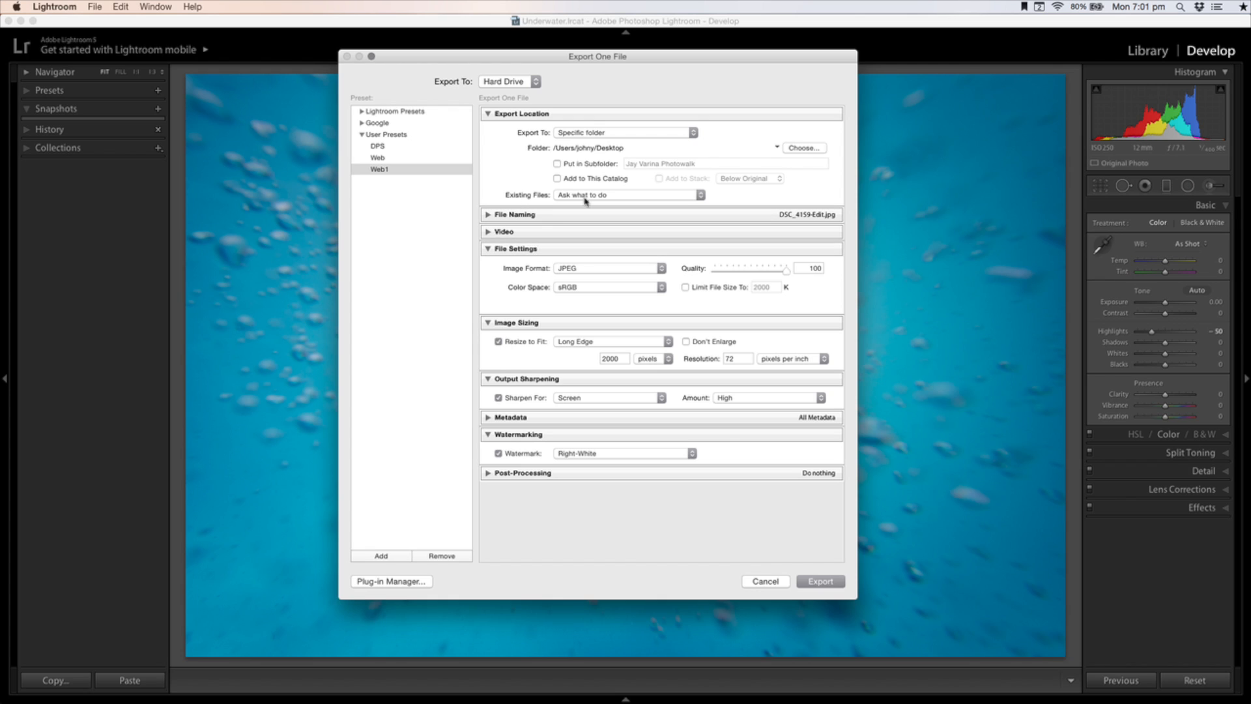
Configure the export with the sRGB color space, JPEG quality 80 and resizing by Long Edge
{"action": "left_click", "coordinate": [660, 288]}
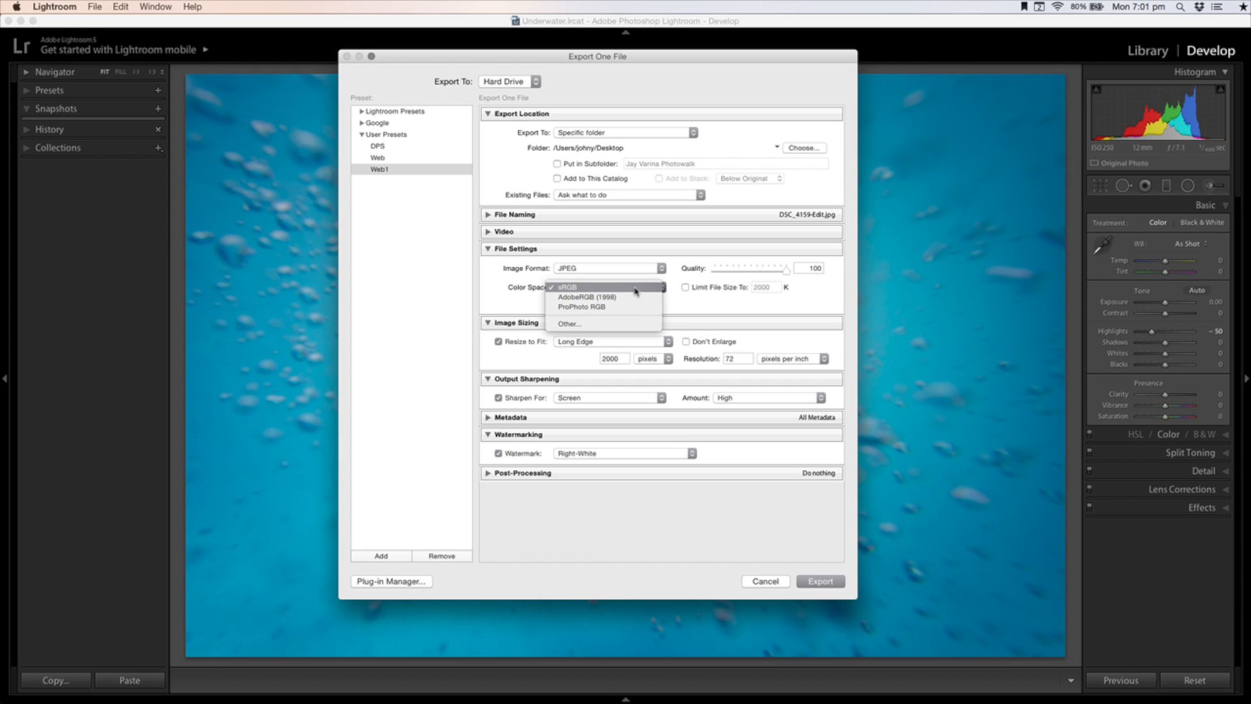
{"action": "left_click", "coordinate": [638, 289]}
{"action": "left_click", "coordinate": [785, 271]}
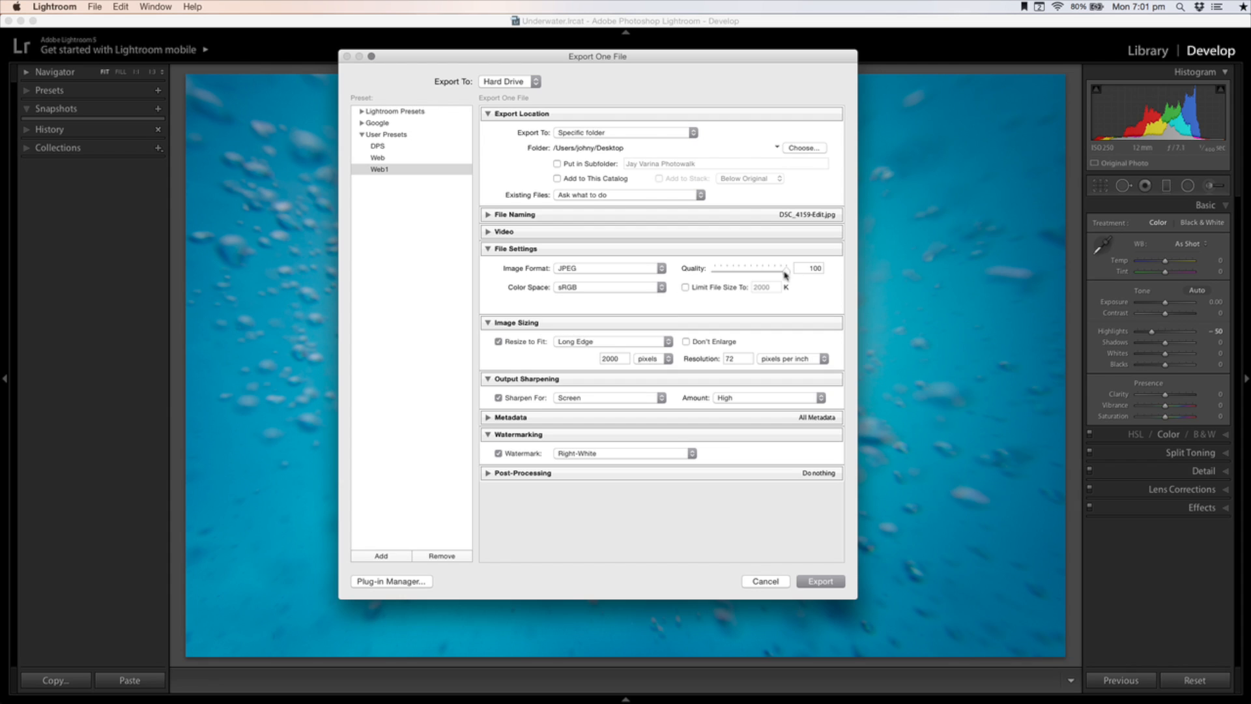
{"action": "left_click_drag", "start_coordinate": [785, 271], "coordinate": [773, 271]}
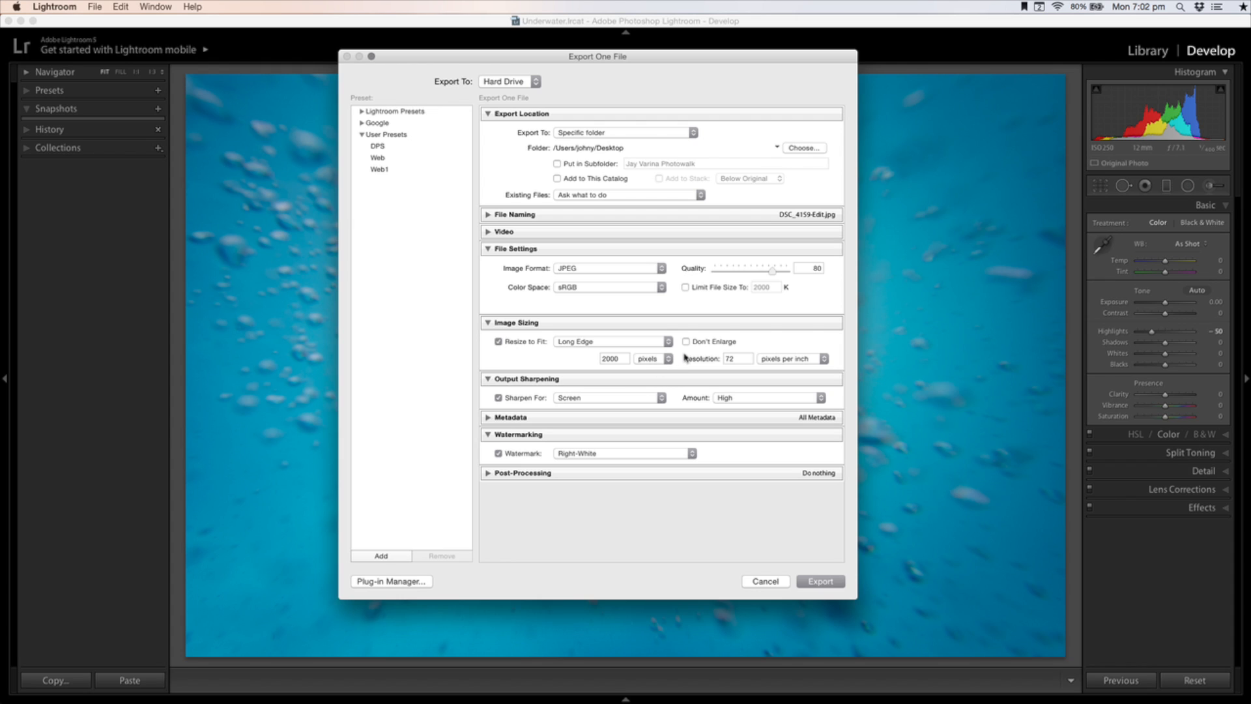
{"action": "left_click", "coordinate": [667, 342]}
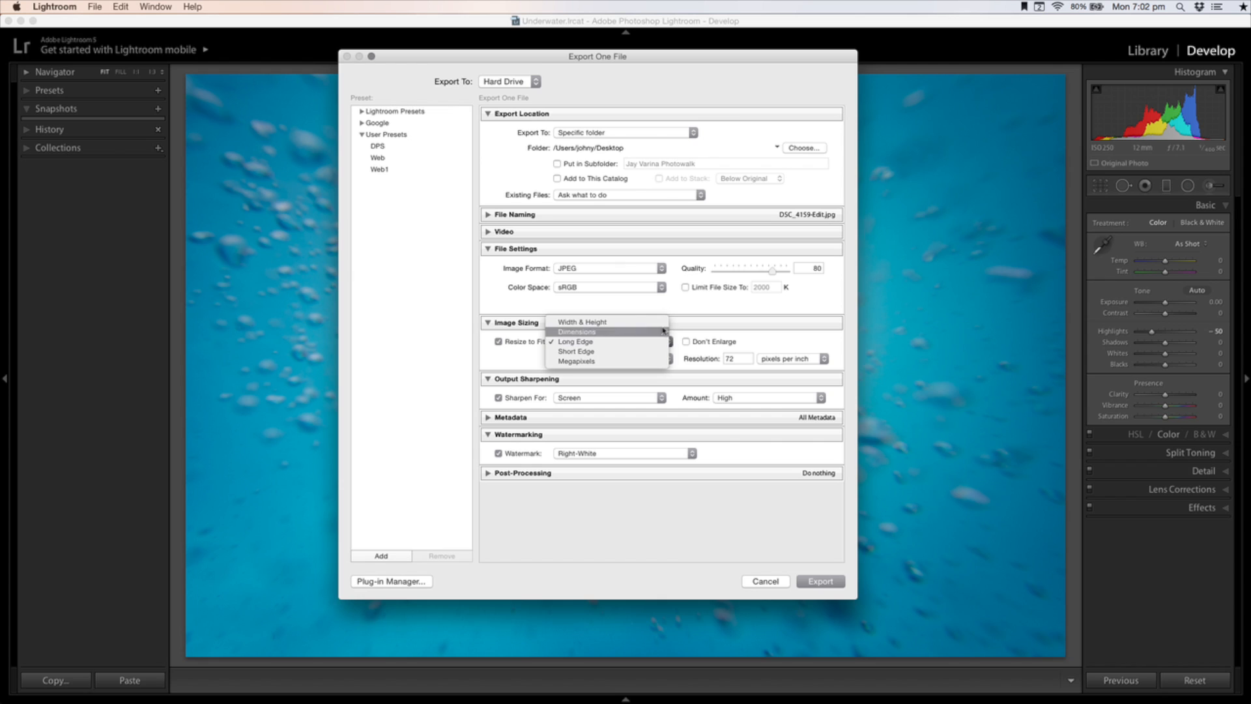
{"action": "left_click", "coordinate": [650, 341]}
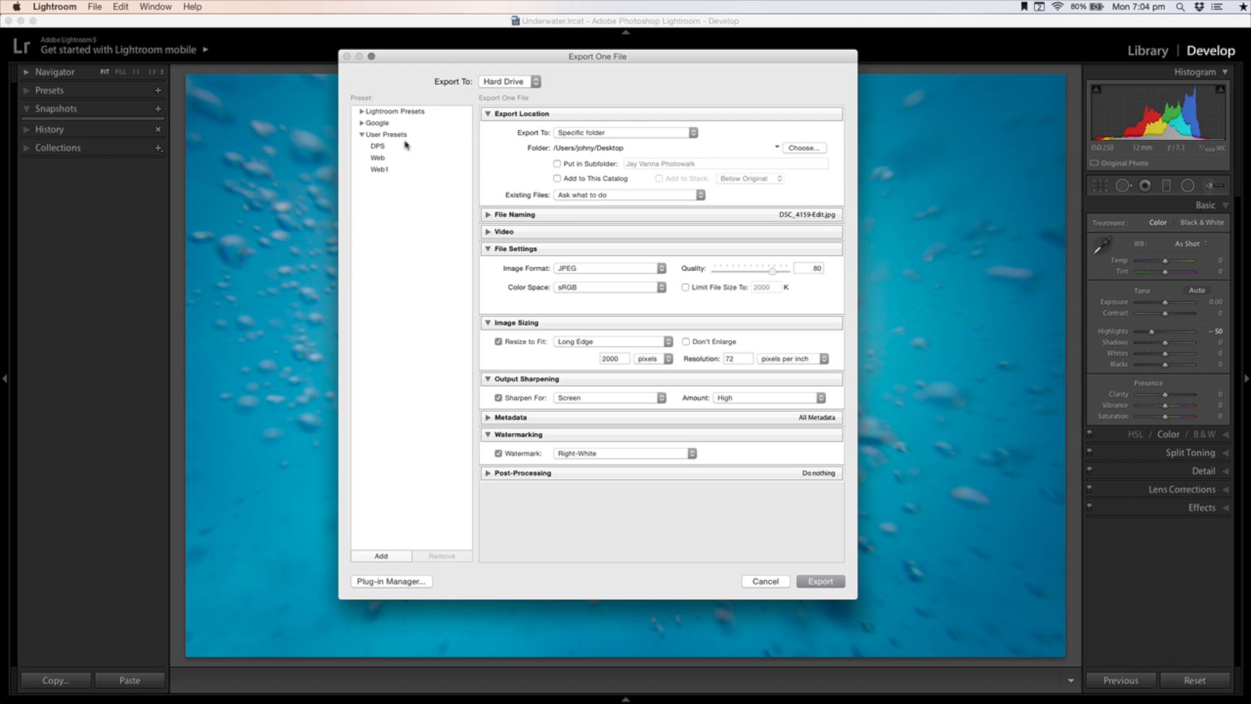
Save the export settings as a user preset named JSP-Web and export the photo with it
{"action": "left_click", "coordinate": [385, 556]}
{"action": "key", "text": "BackSpace"}
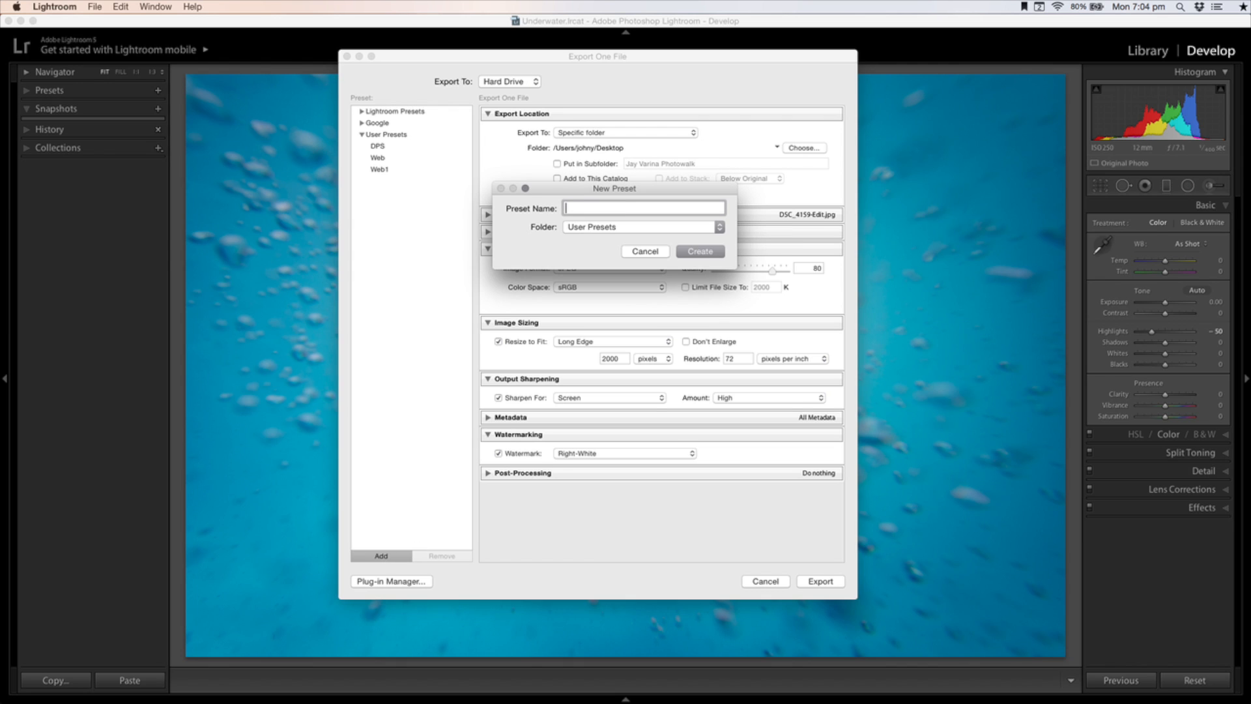
{"action": "type", "text": "JSP-WE"}
{"action": "left_click", "coordinate": [707, 252]}
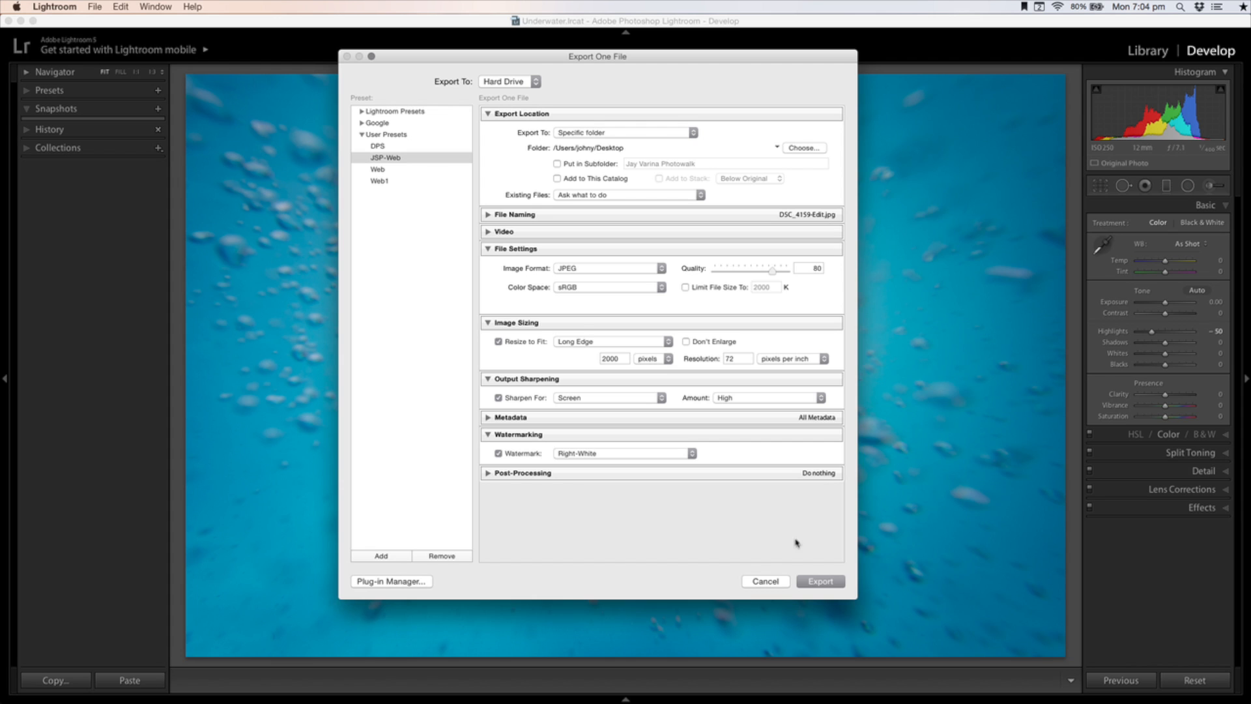
{"action": "left_click", "coordinate": [835, 582]}
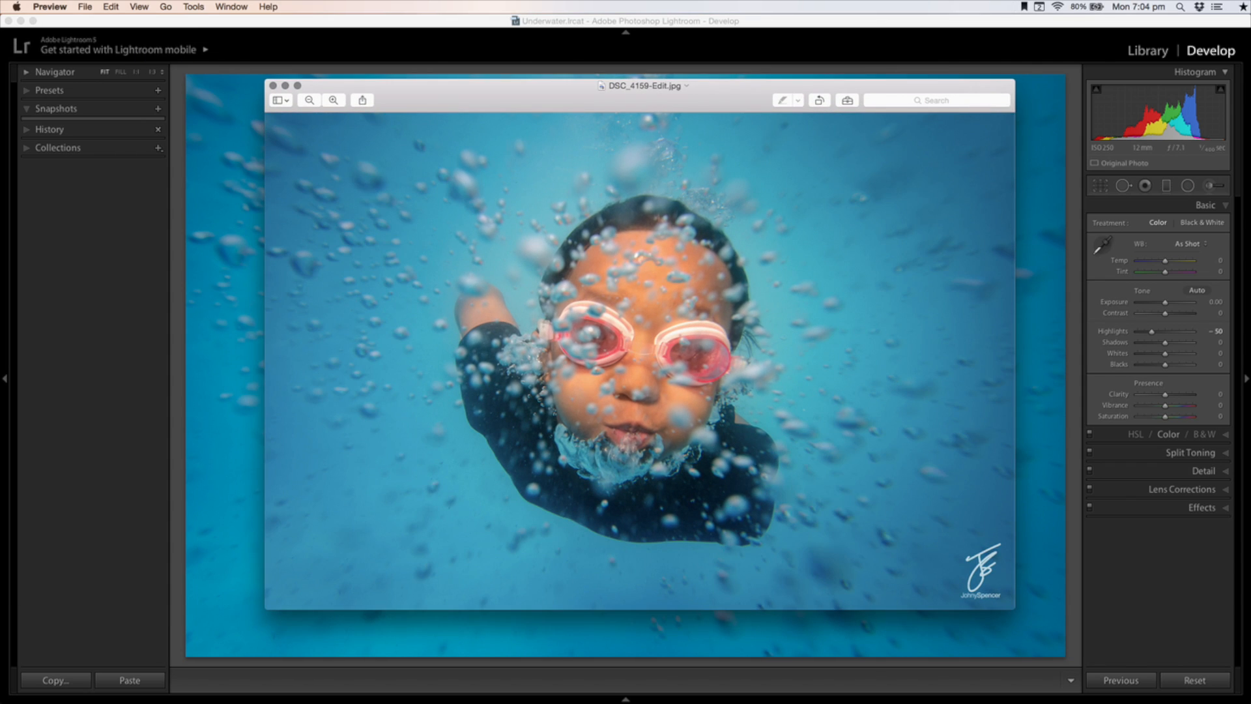
Examine the file size, dimensions and color profile of the exported DSC_4159-Edit.jpg, and close its info and preview windows
{"action": "key", "text": "super+i"}
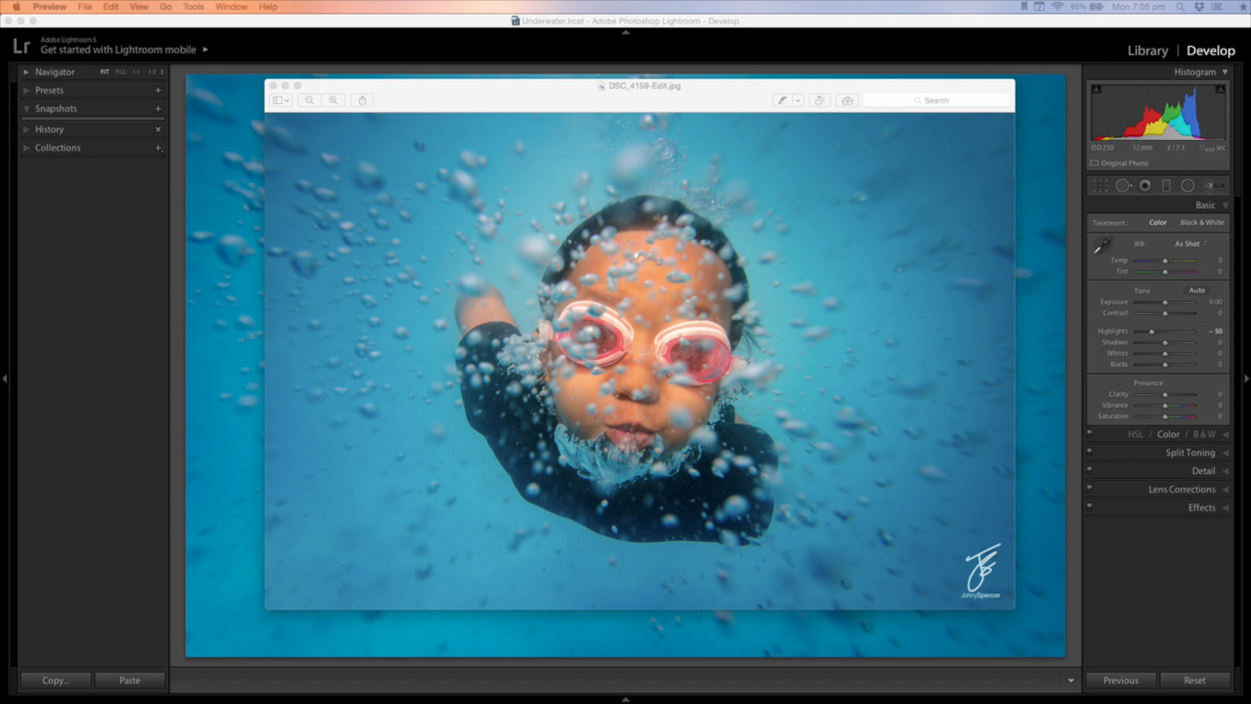
{"action": "left_click_drag", "start_coordinate": [235, 4], "coordinate": [631, 85]}
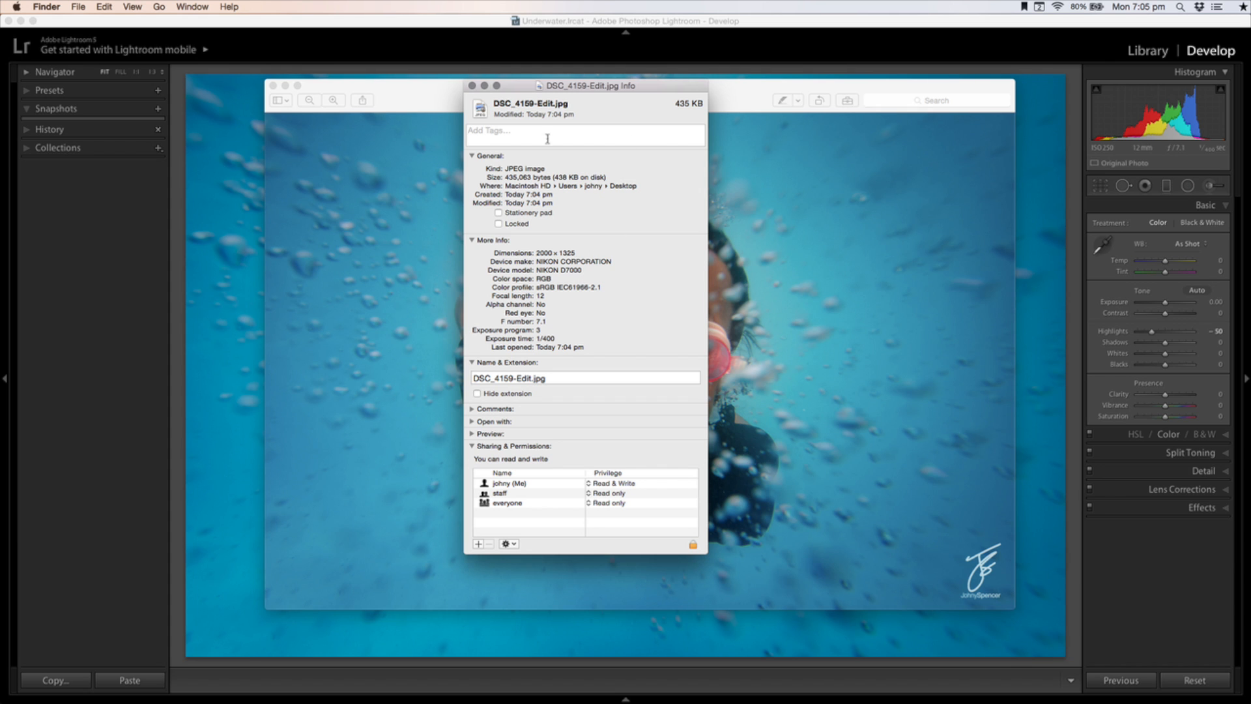
{"action": "left_click", "coordinate": [472, 86]}
{"action": "mouse_move", "coordinate": [493, 100]}
{"action": "left_mouse_down"}
{"action": "mouse_move", "coordinate": [478, 104]}
{"action": "mouse_move", "coordinate": [491, 110]}
{"action": "left_mouse_up"}
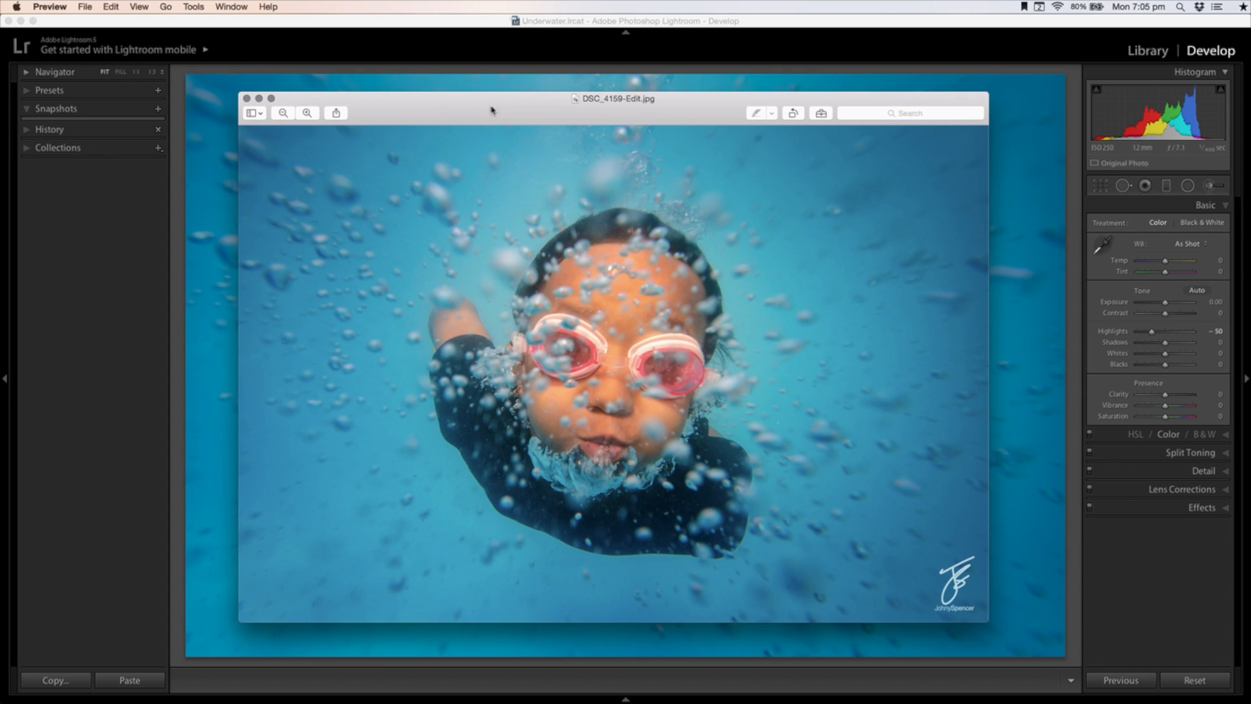
{"action": "left_click", "coordinate": [246, 99]}
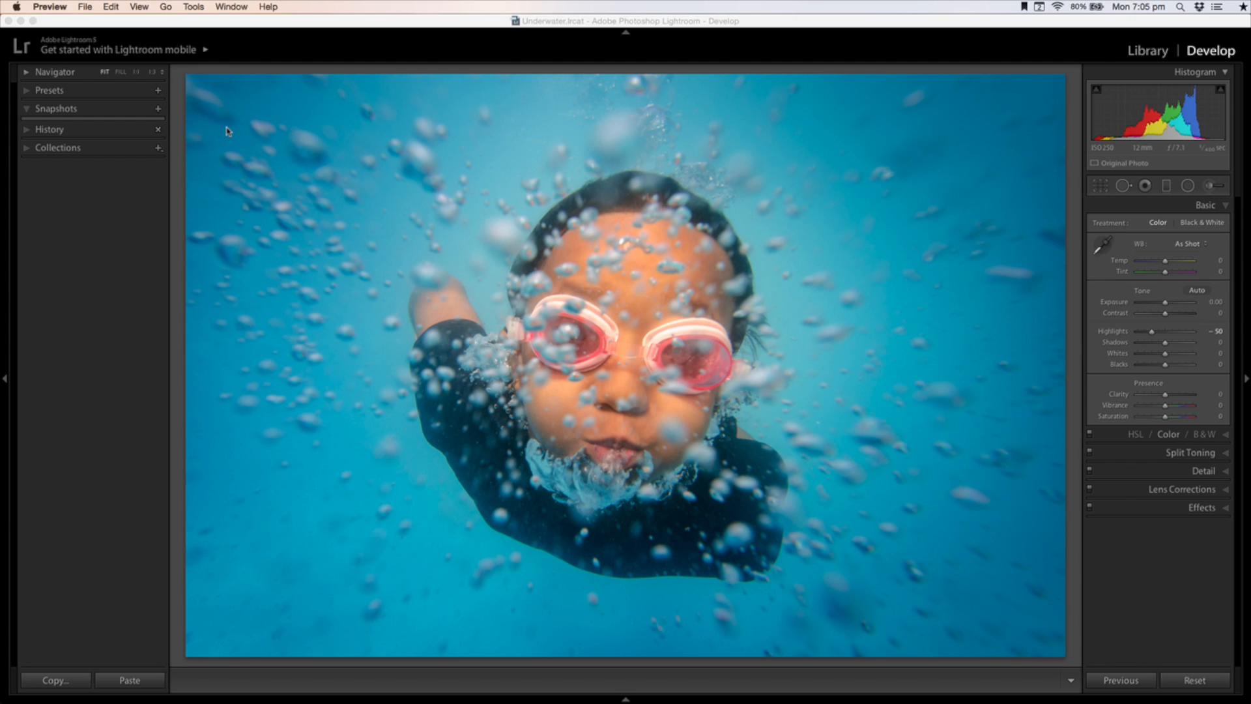
{"action": "left_click", "coordinate": [228, 131]}
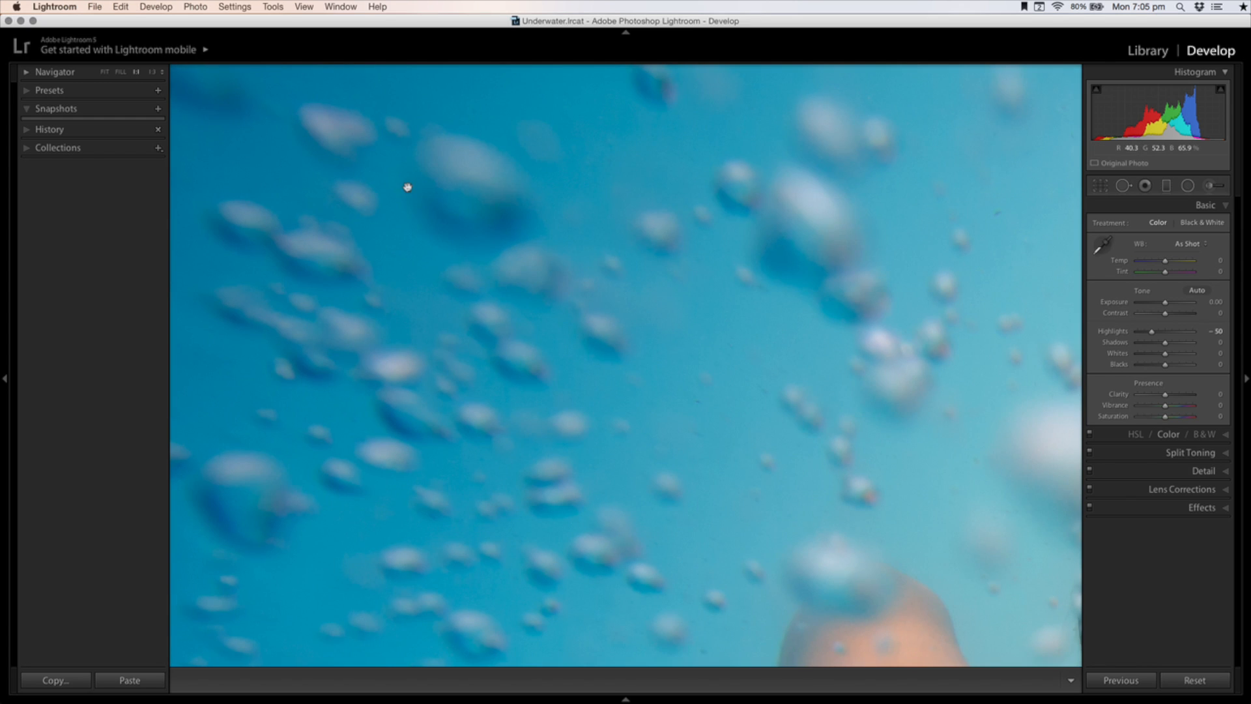
{"action": "left_click", "coordinate": [408, 189]}
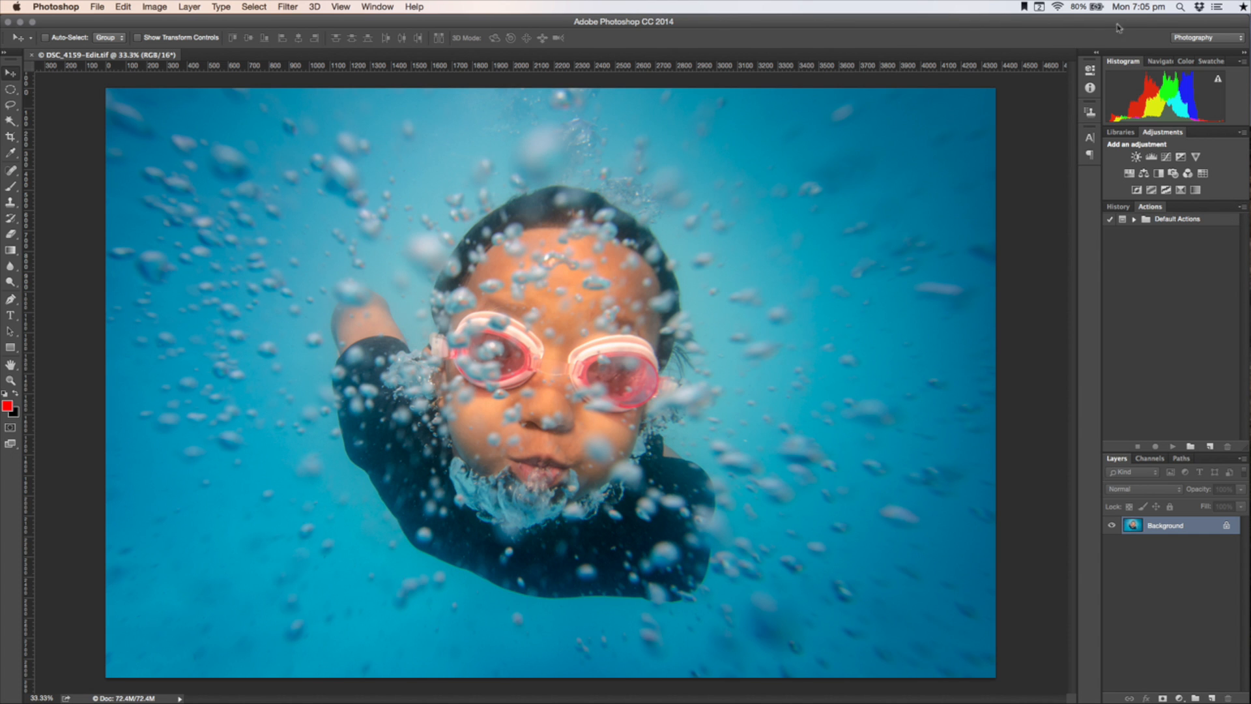
In Photoshop, start recording a new action named WEB in the Default Actions set with the color Red
{"action": "mouse_move", "coordinate": [1108, 22]}
{"action": "left_mouse_down"}
{"action": "mouse_move", "coordinate": [1118, 26]}
{"action": "mouse_move", "coordinate": [1106, 25]}
{"action": "left_mouse_up"}
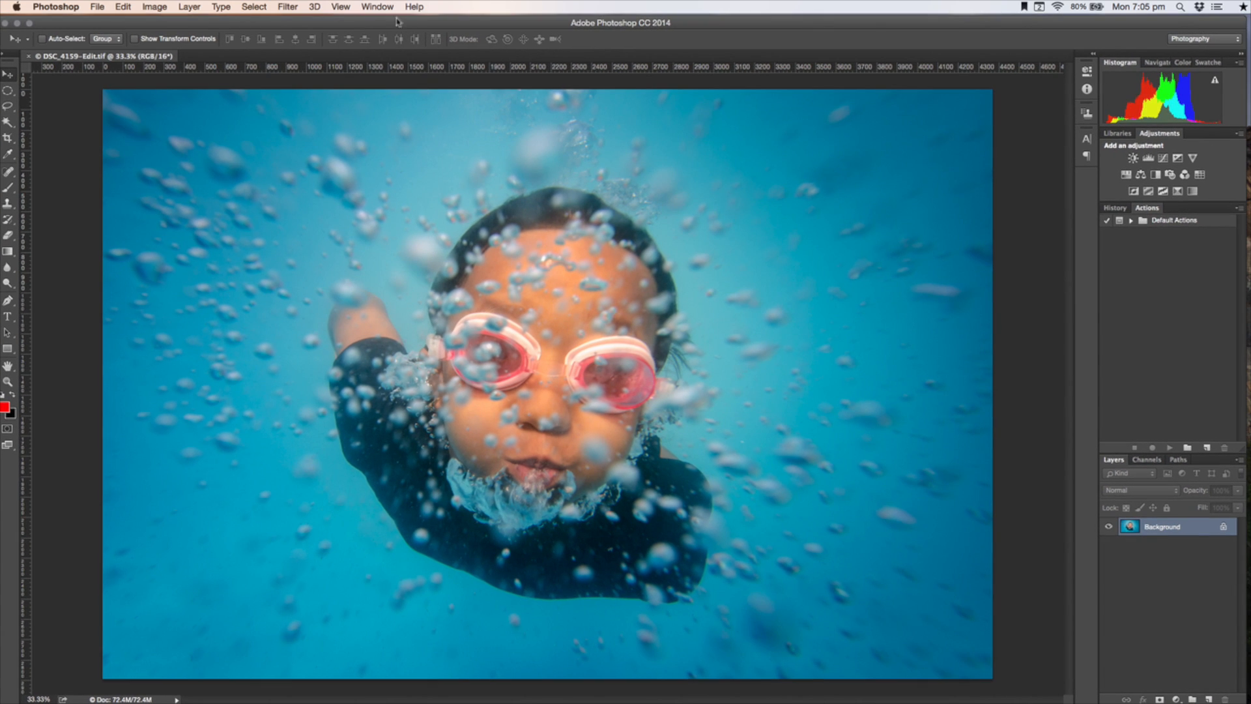
{"action": "left_click", "coordinate": [377, 7]}
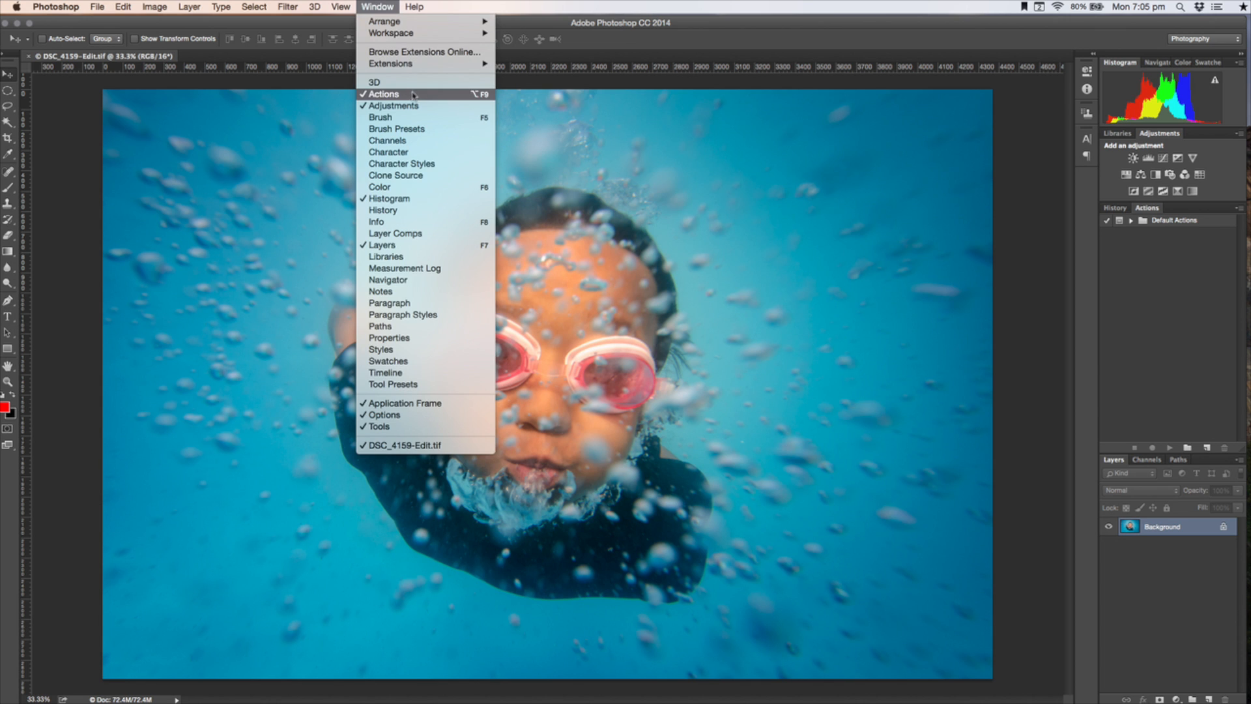
{"action": "left_click", "coordinate": [1174, 278]}
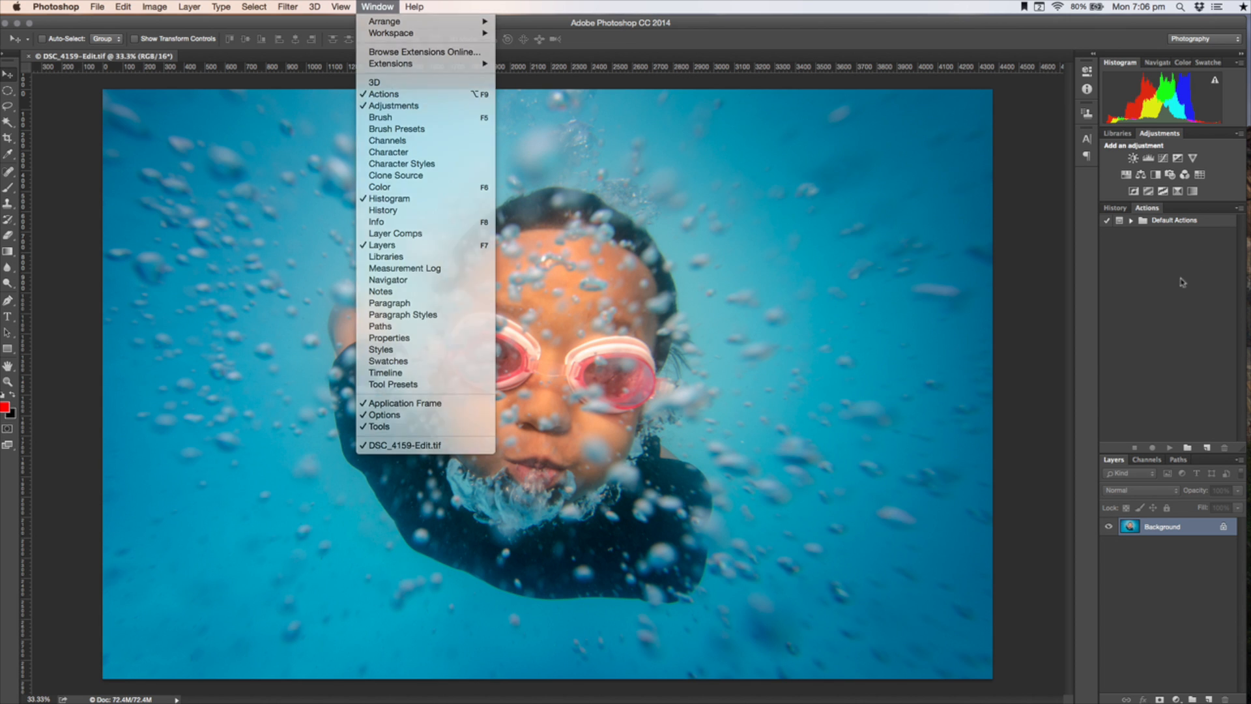
{"action": "left_click", "coordinate": [1239, 210]}
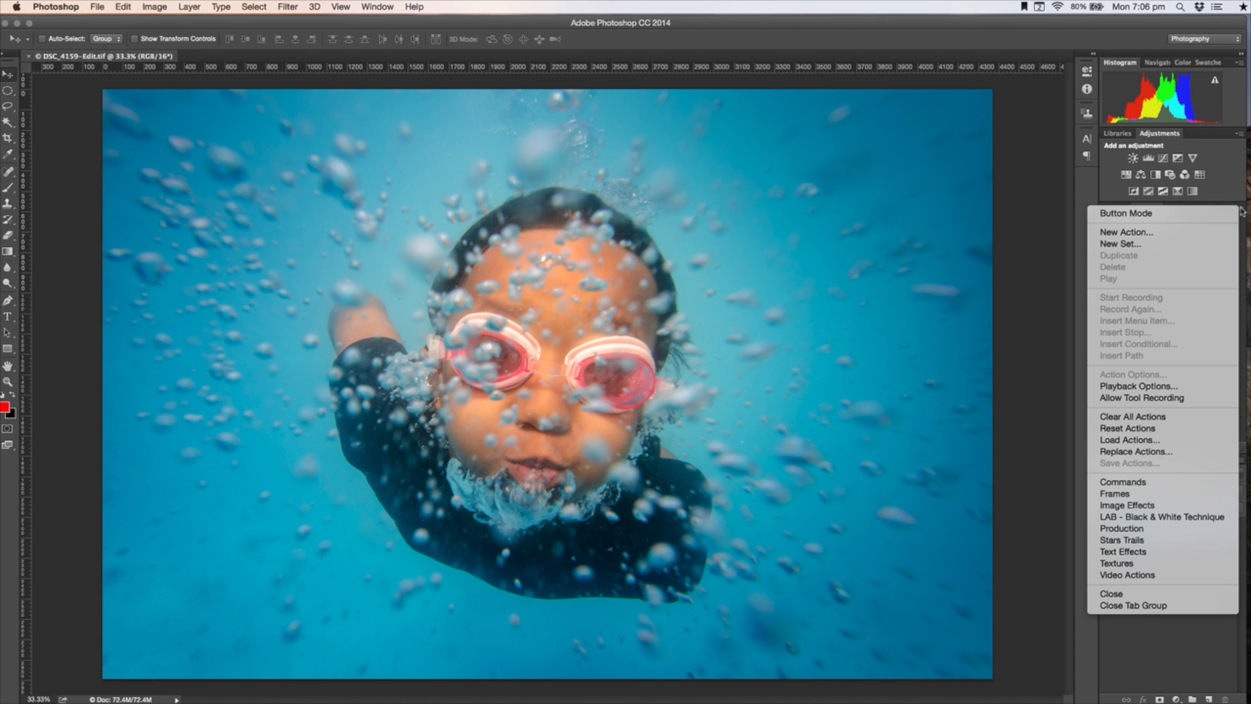
{"action": "left_click", "coordinate": [1185, 232]}
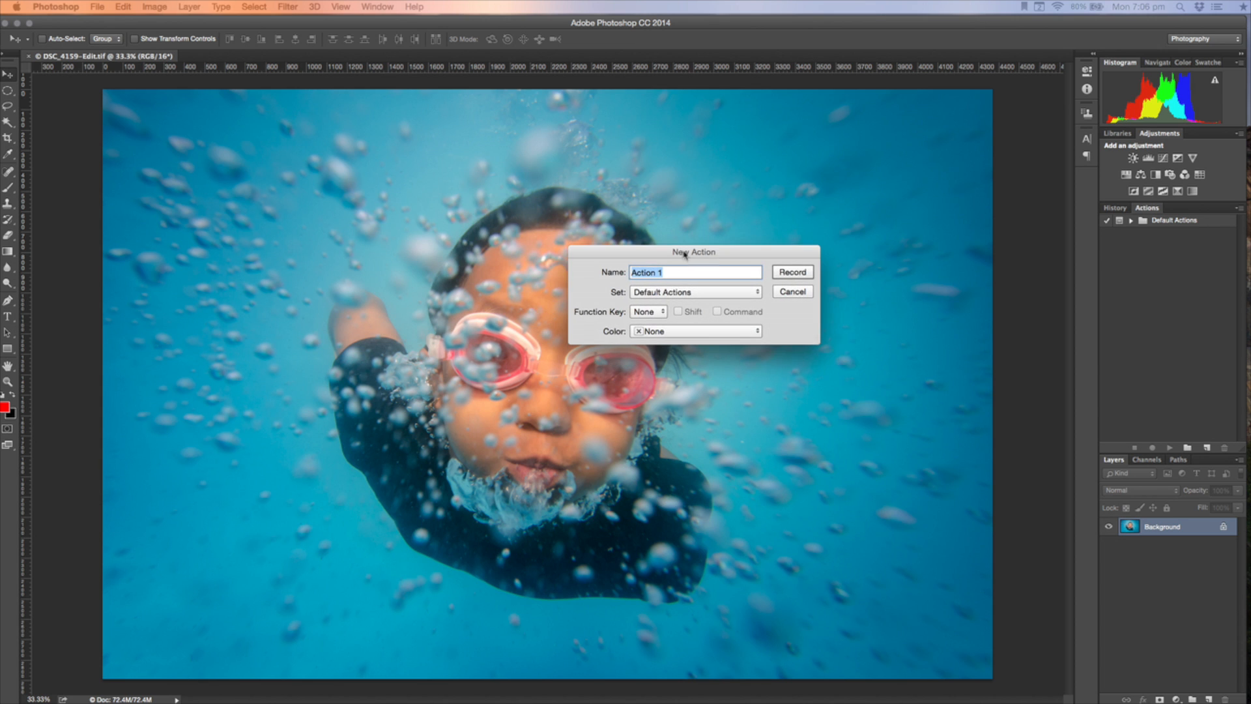
{"action": "type", "text": "WEB"}
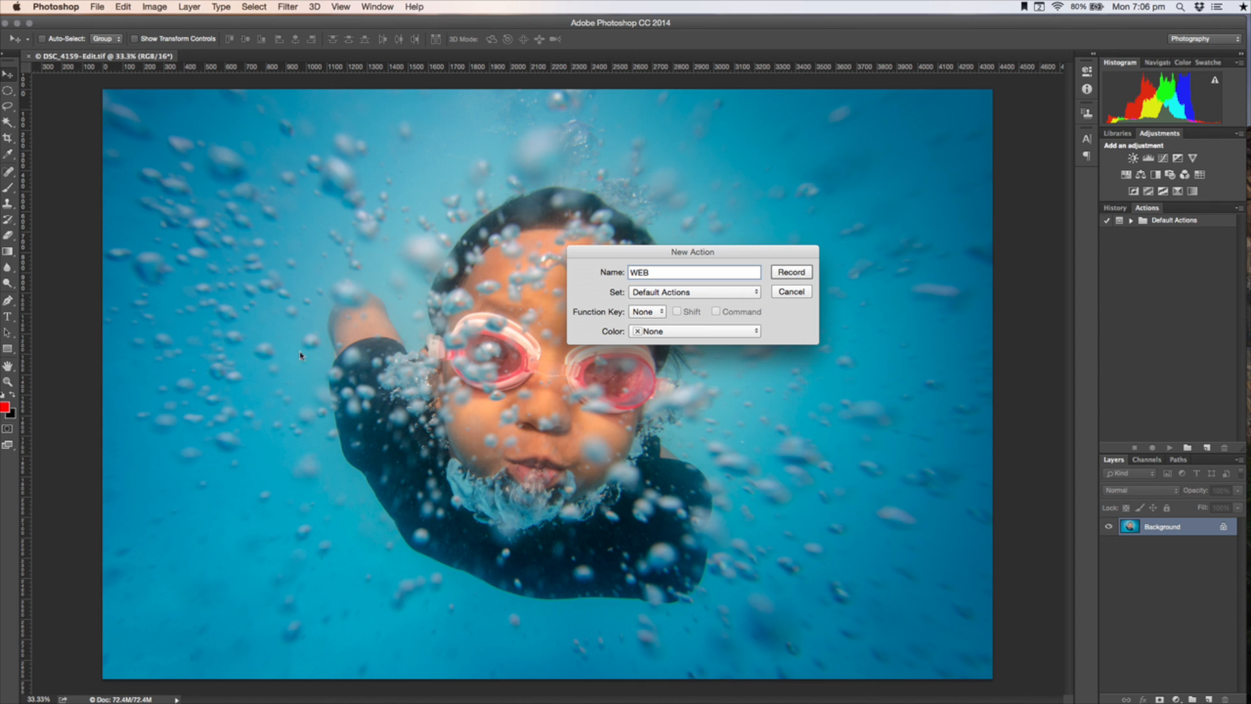
{"action": "left_click", "coordinate": [712, 331]}
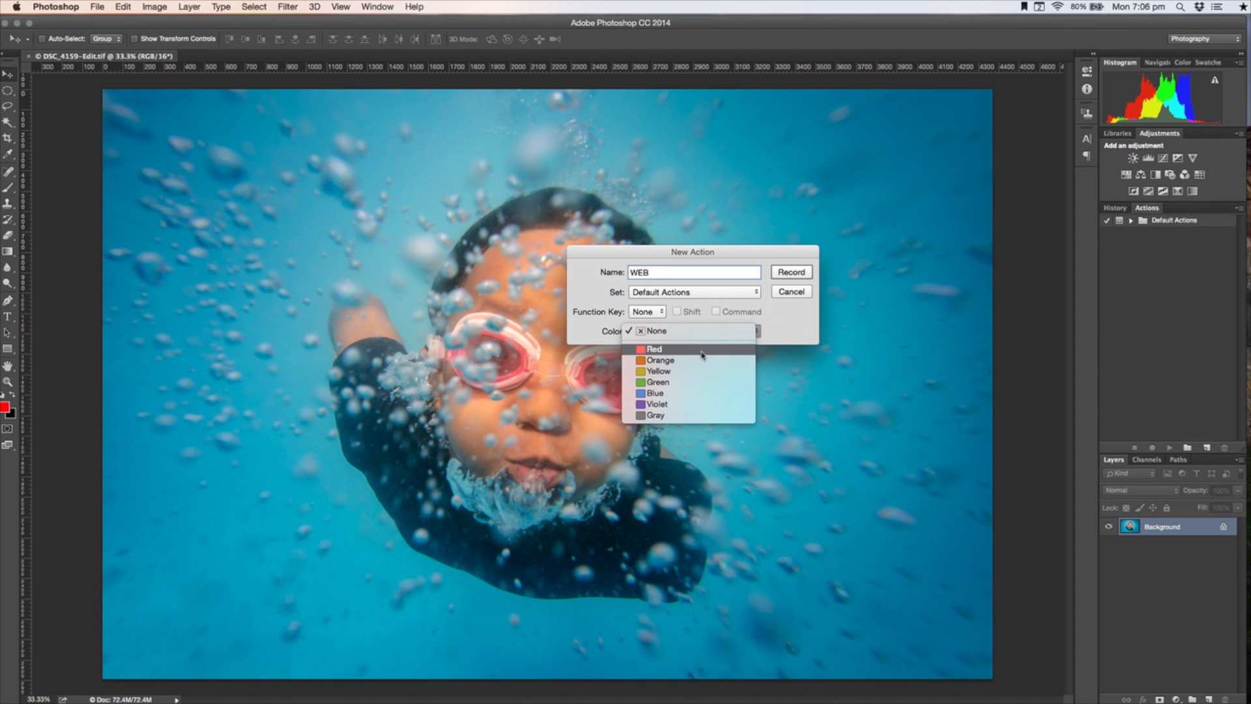
{"action": "left_click", "coordinate": [710, 351]}
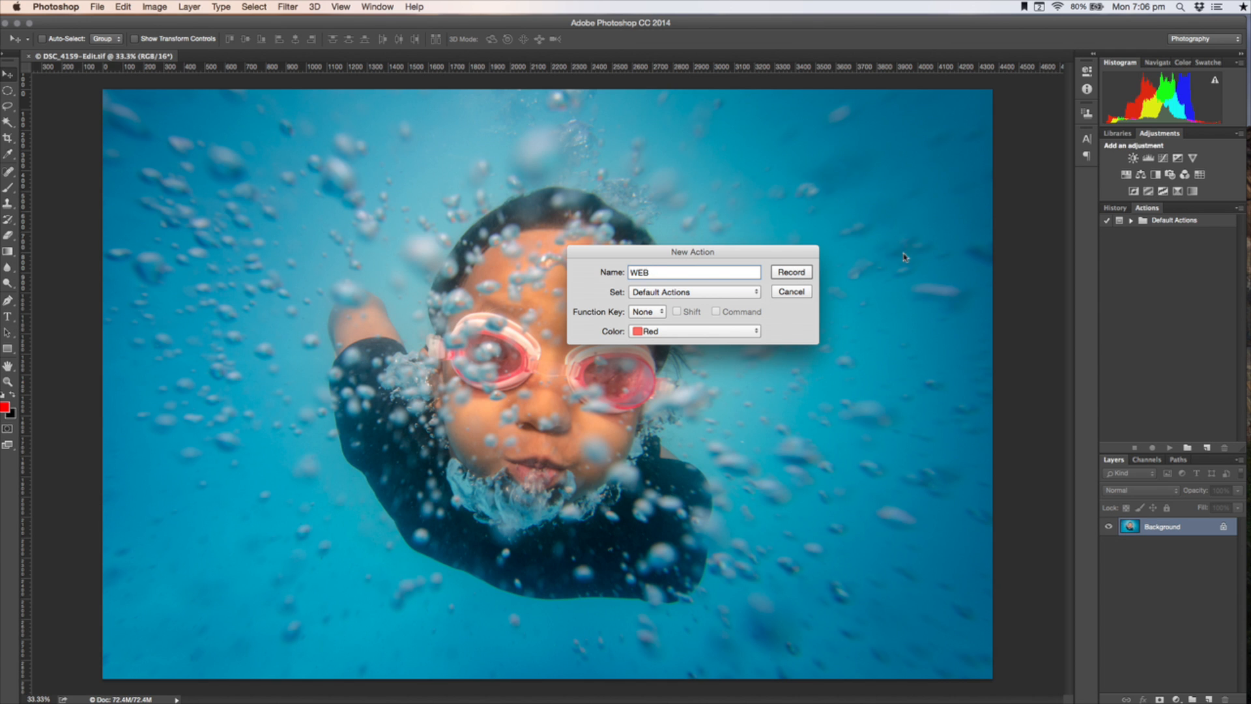
{"action": "left_click_drag", "start_coordinate": [781, 254], "coordinate": [777, 247]}
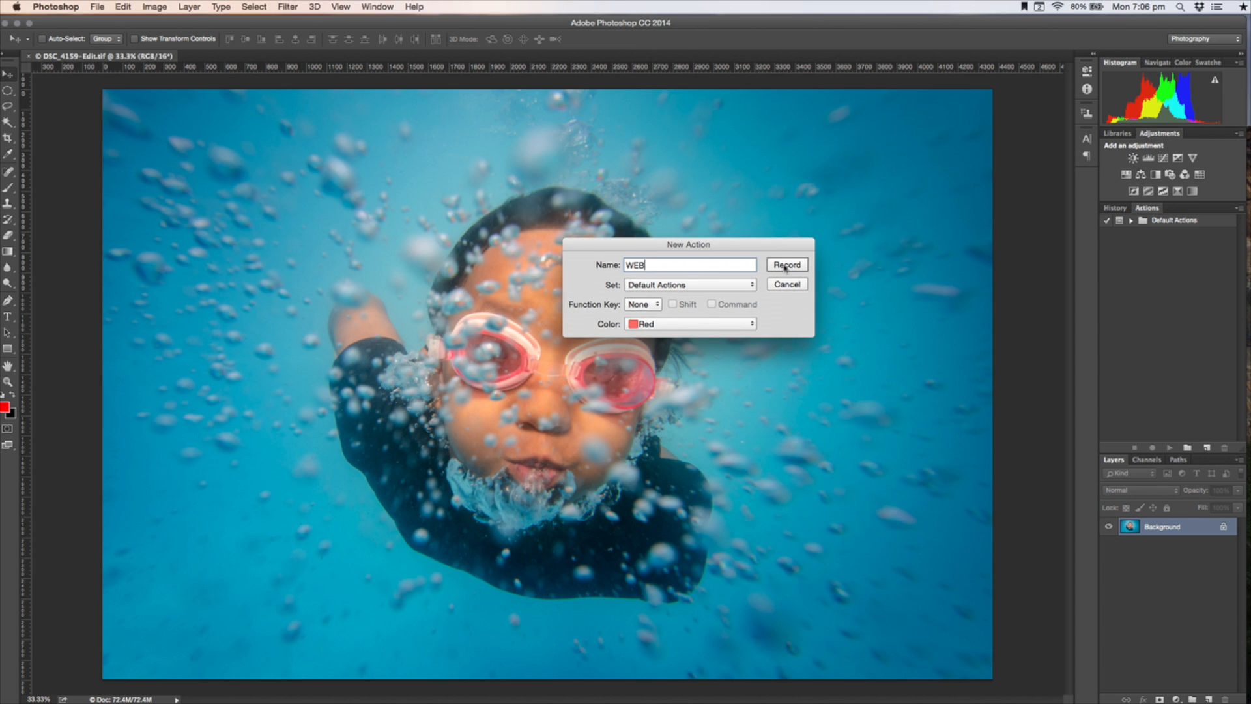
{"action": "left_click", "coordinate": [785, 265]}
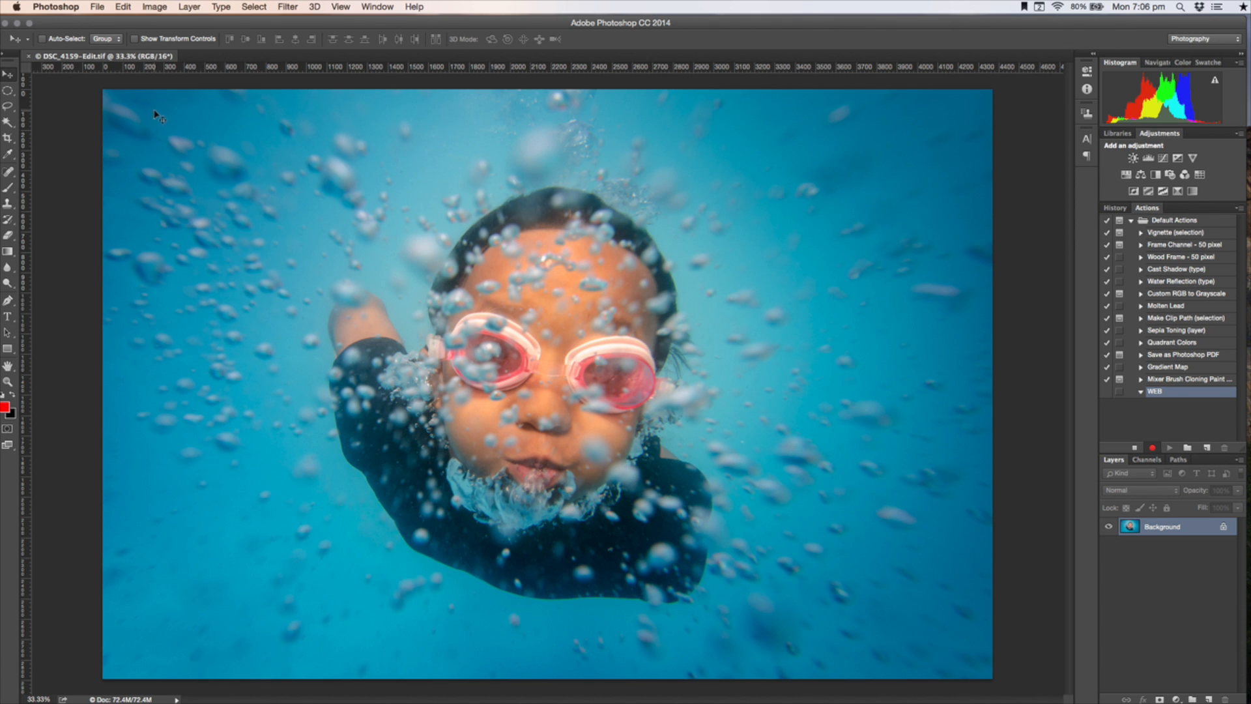
Convert the image's color profile to sRGB IEC61966-2.1 as part of the WEB action recording
{"action": "left_click", "coordinate": [123, 8]}
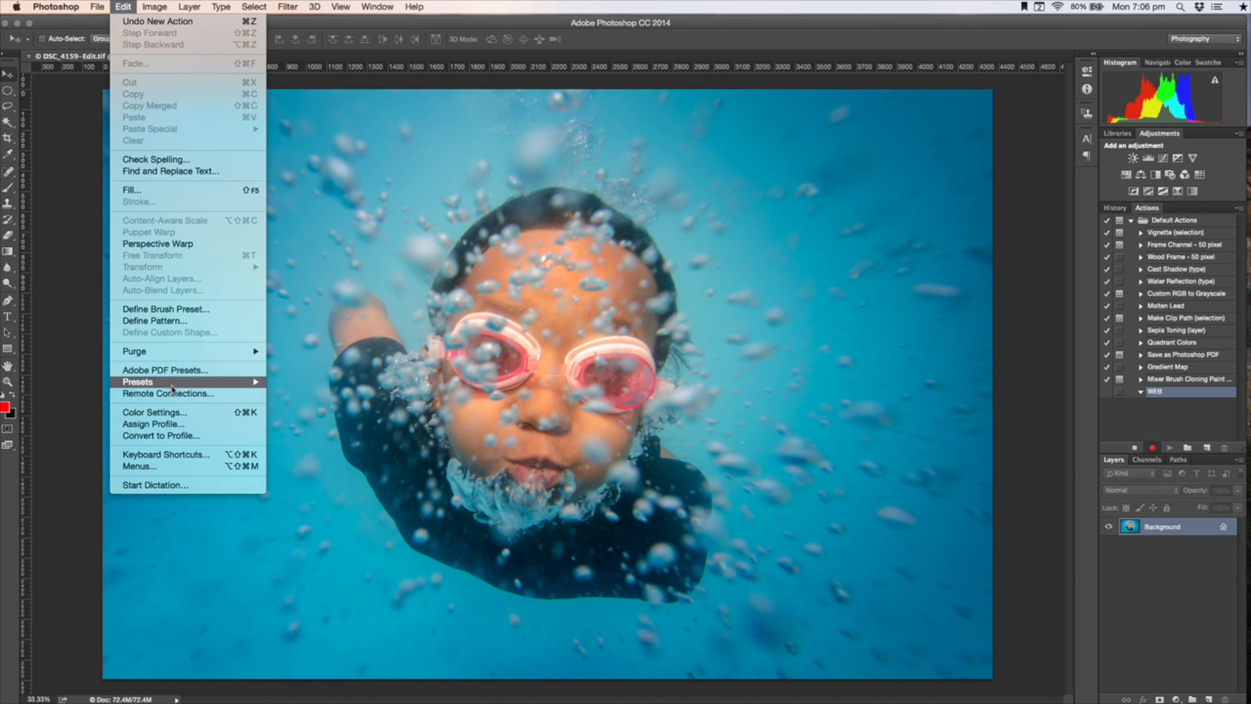
{"action": "left_click", "coordinate": [176, 436]}
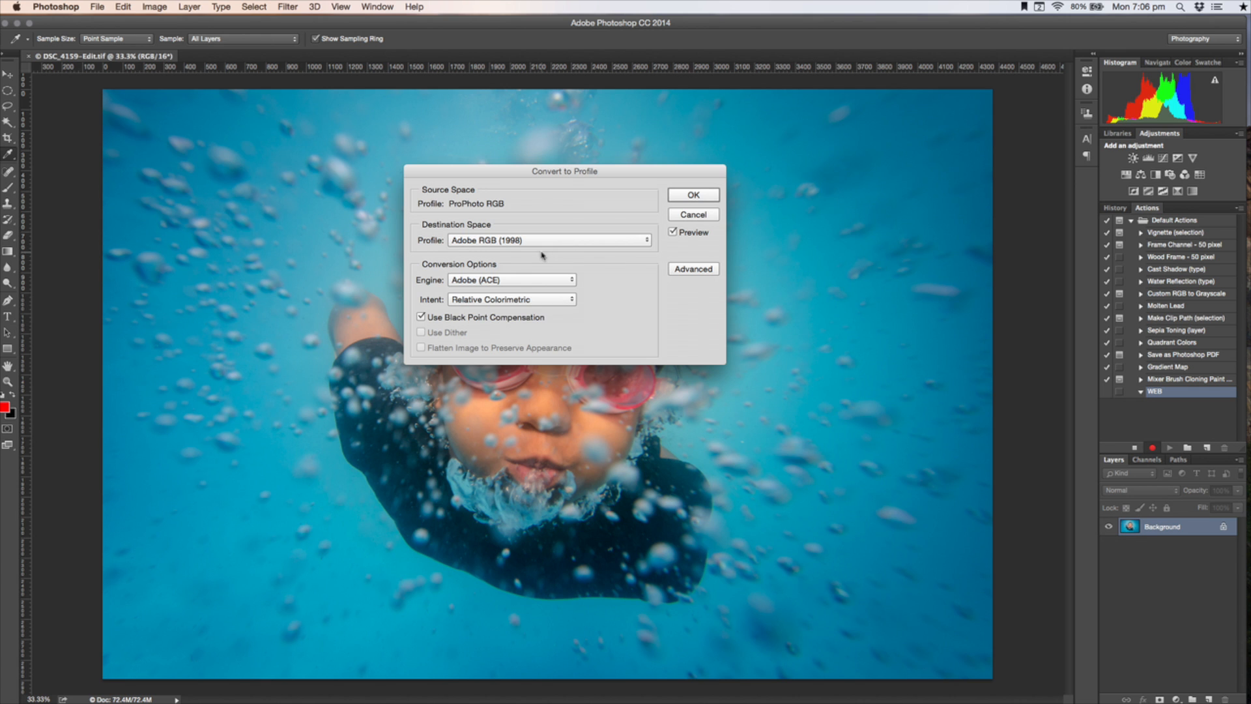
{"action": "left_click", "coordinate": [617, 241]}
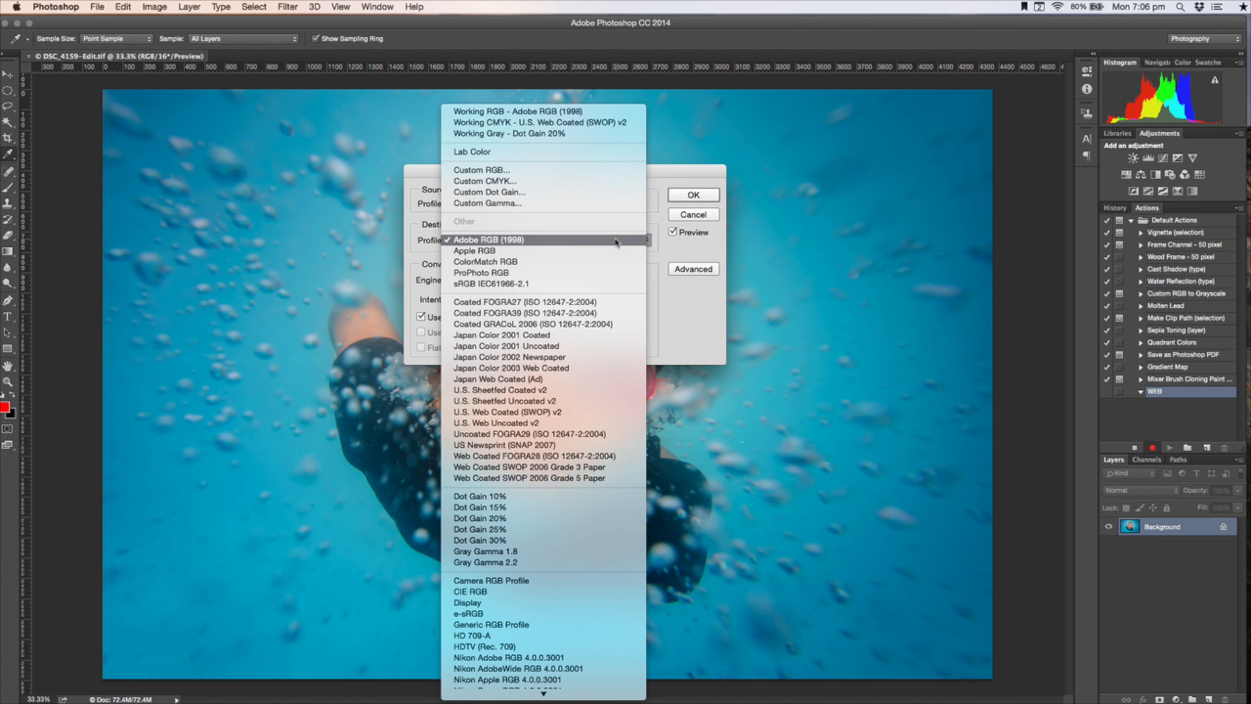
{"action": "left_click", "coordinate": [589, 285]}
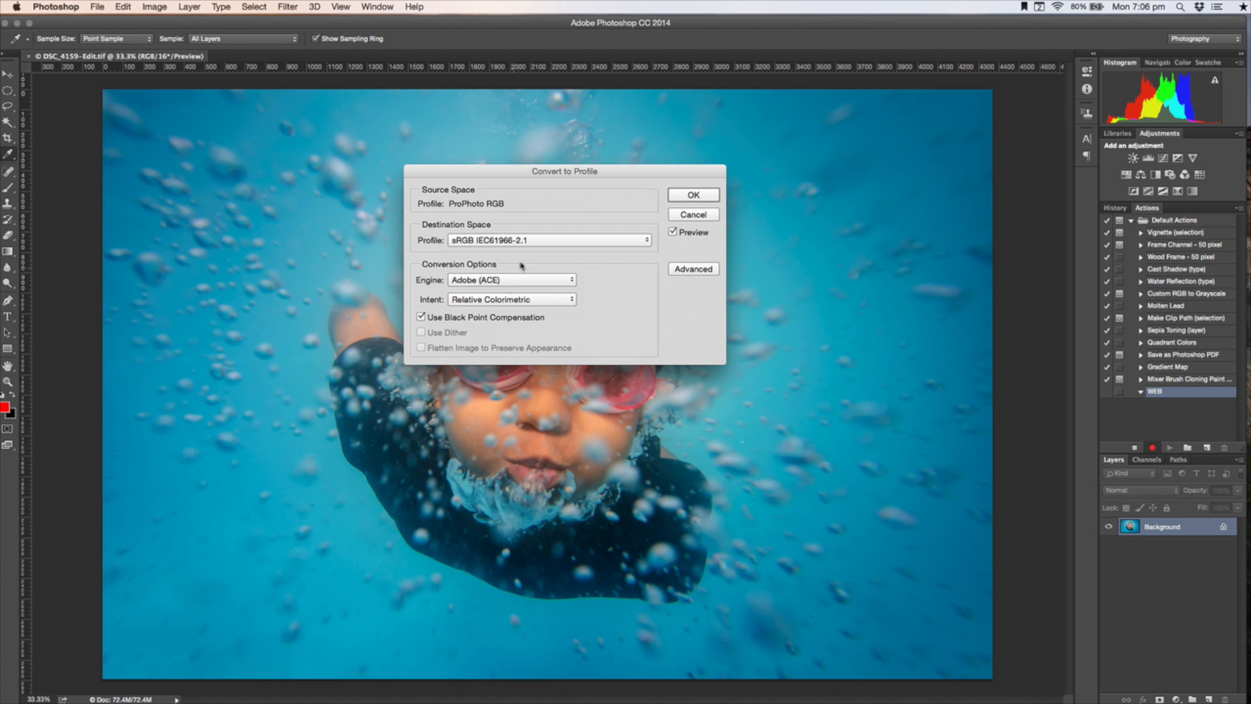
{"action": "left_click", "coordinate": [130, 7]}
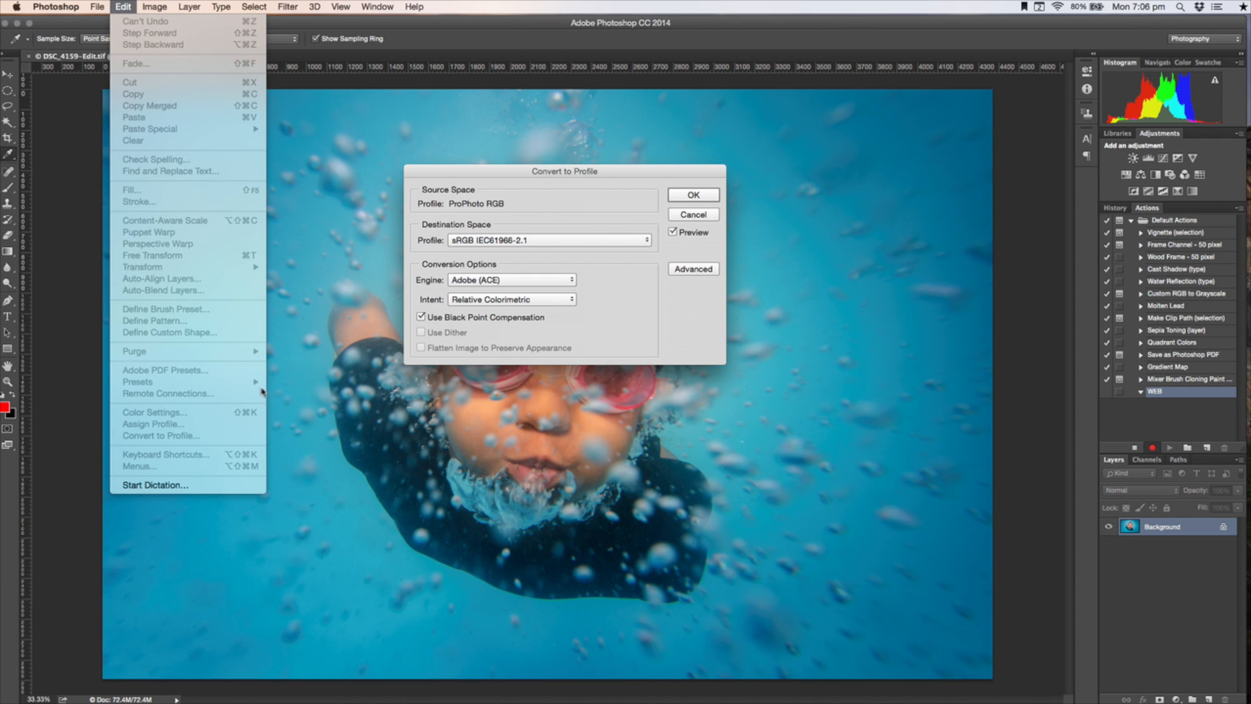
{"action": "left_click", "coordinate": [587, 196]}
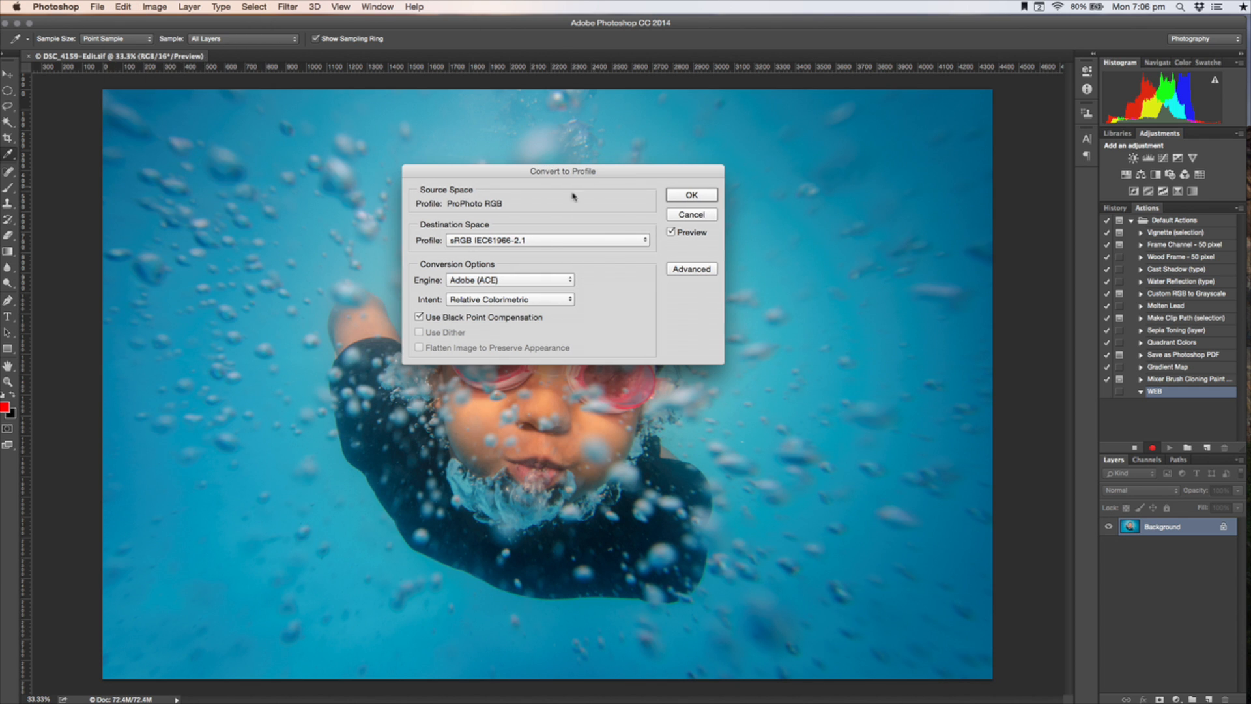
{"action": "left_click", "coordinate": [692, 195]}
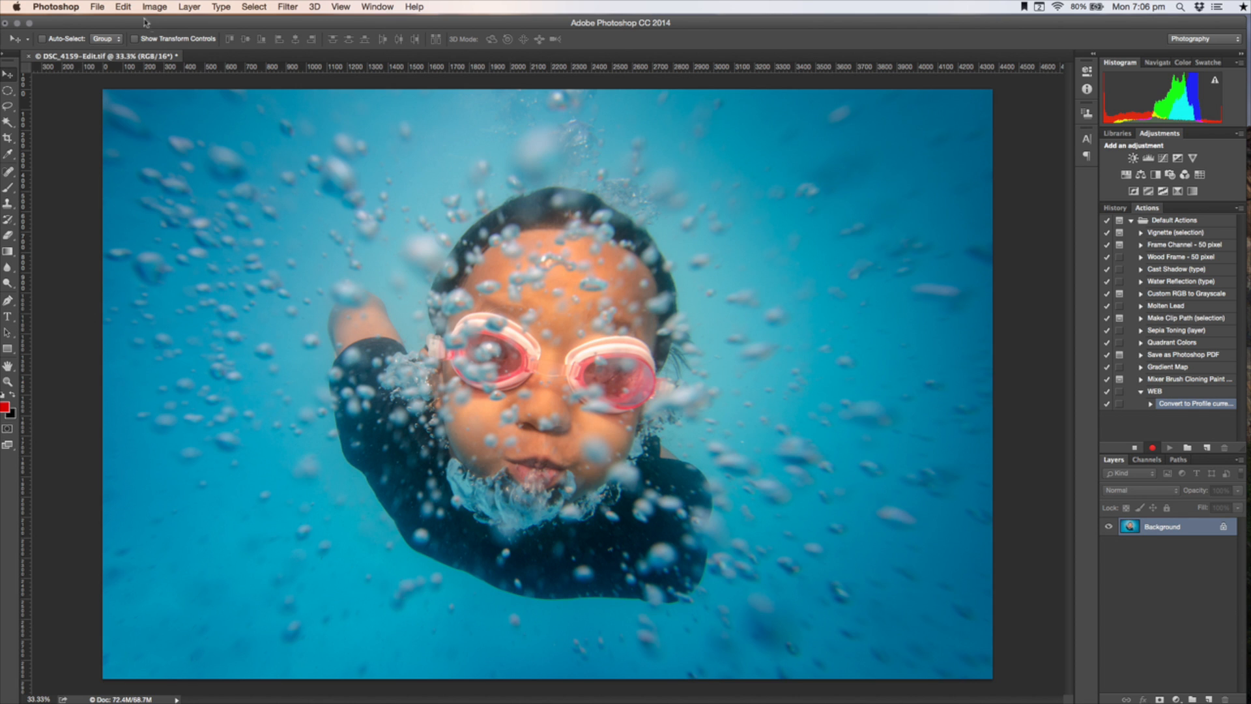
Resize the image to 2000 pixels wide at a resolution of 72 pixels/inch as part of the WEB action recording
{"action": "left_click", "coordinate": [124, 6]}
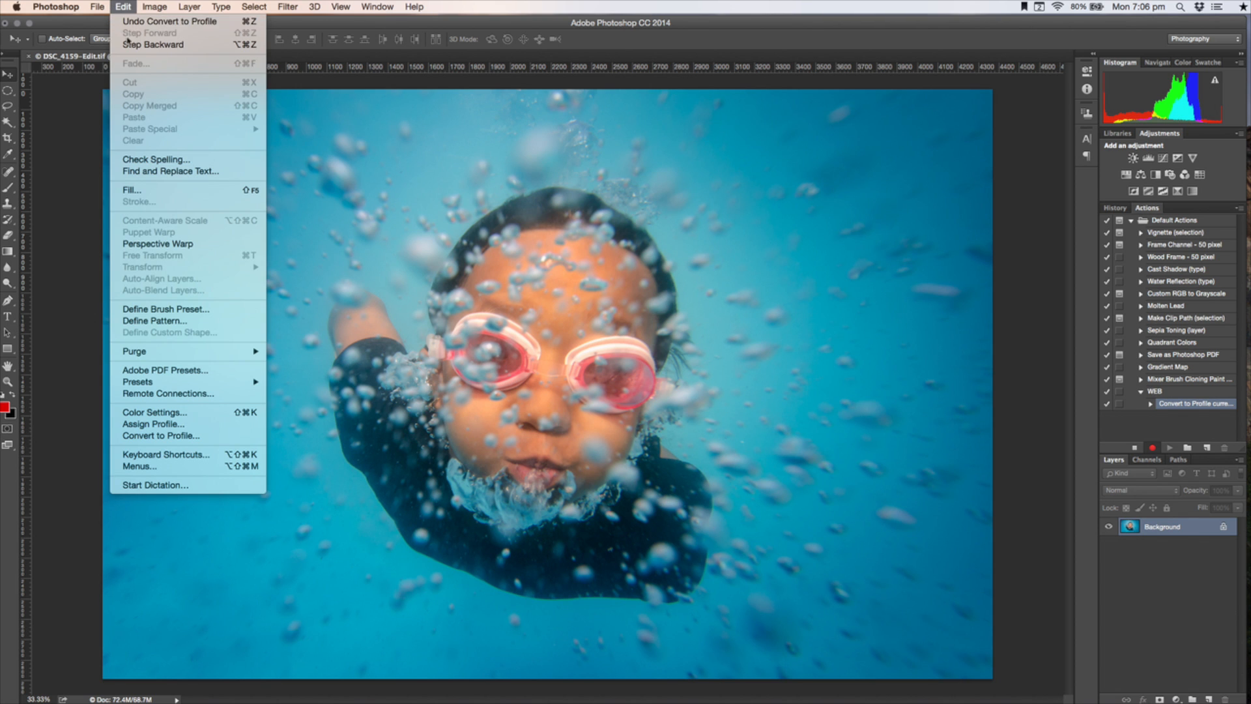
{"action": "mouse_move", "coordinate": [149, 6]}
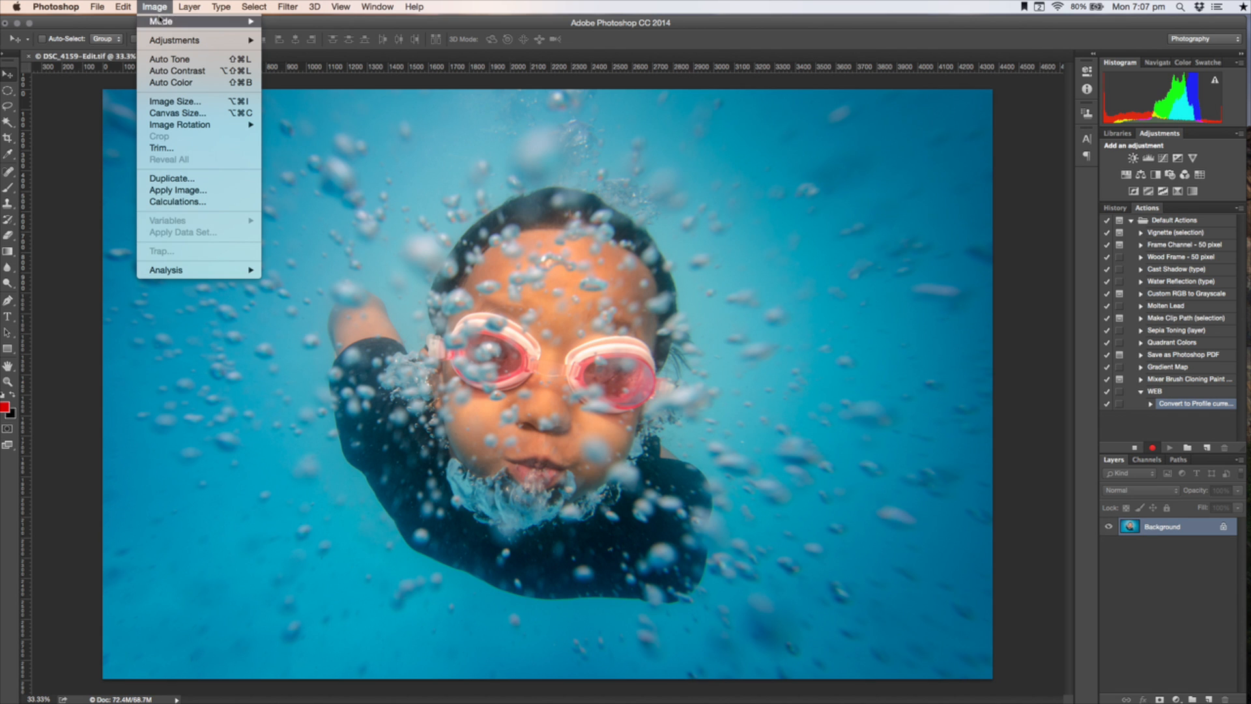
{"action": "left_click", "coordinate": [172, 102]}
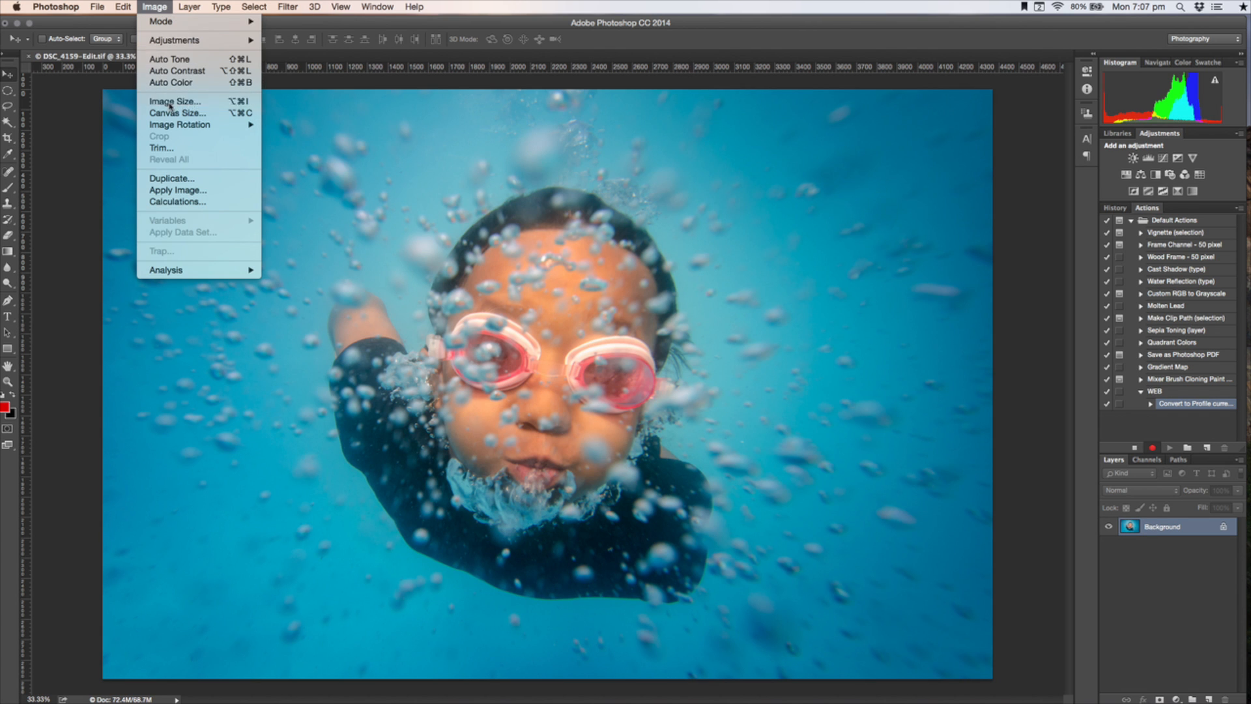
{"action": "left_click_drag", "start_coordinate": [542, 148], "coordinate": [658, 183]}
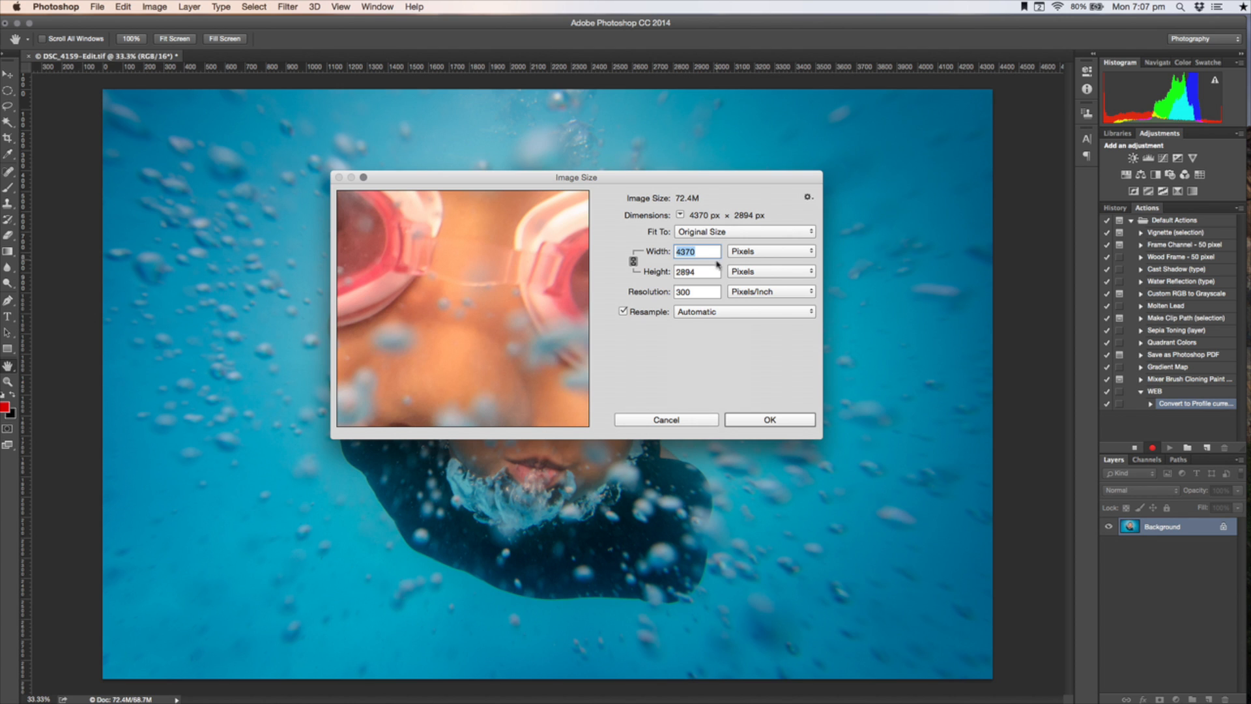
{"action": "type", "text": "2000"}
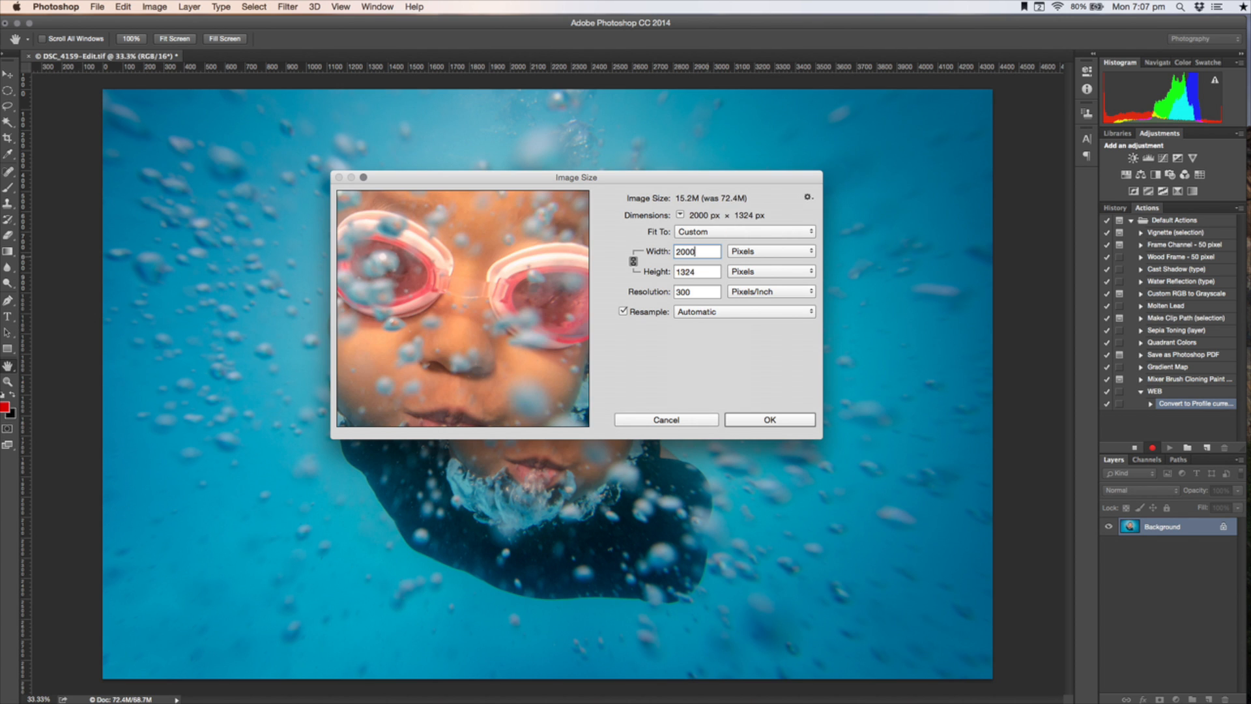
{"action": "double_click", "coordinate": [674, 293]}
{"action": "type", "text": "72"}
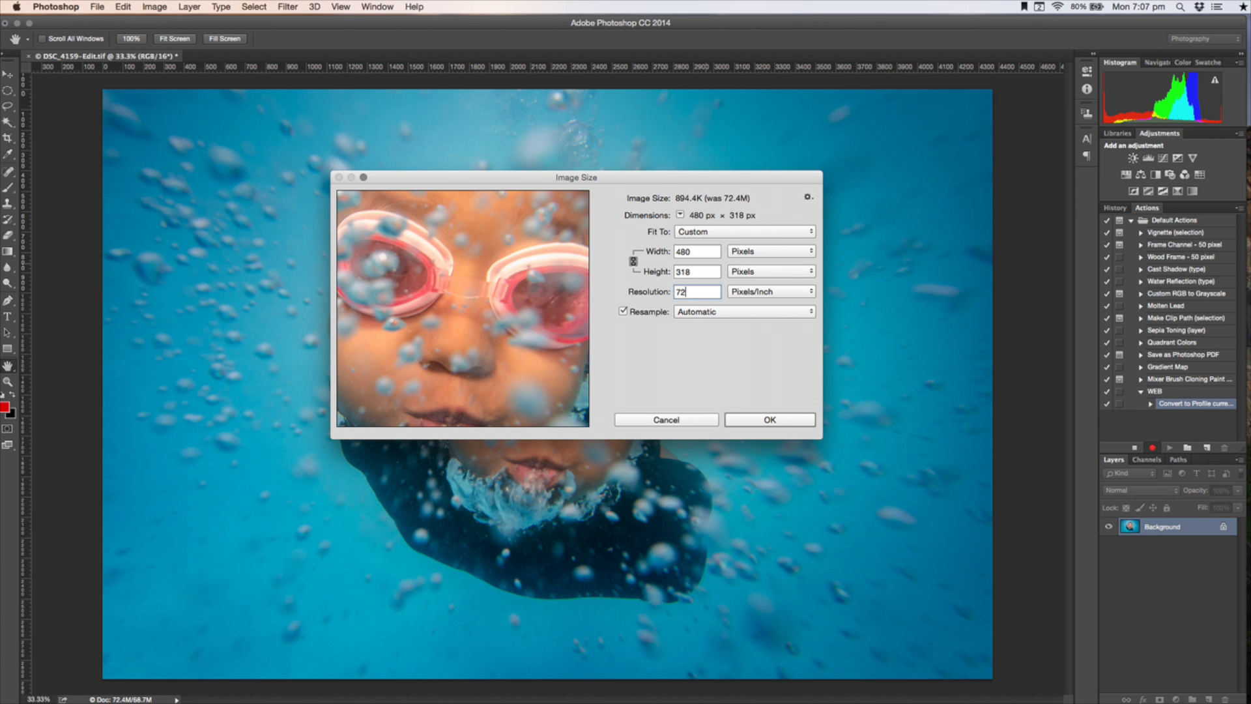
{"action": "double_click", "coordinate": [700, 252]}
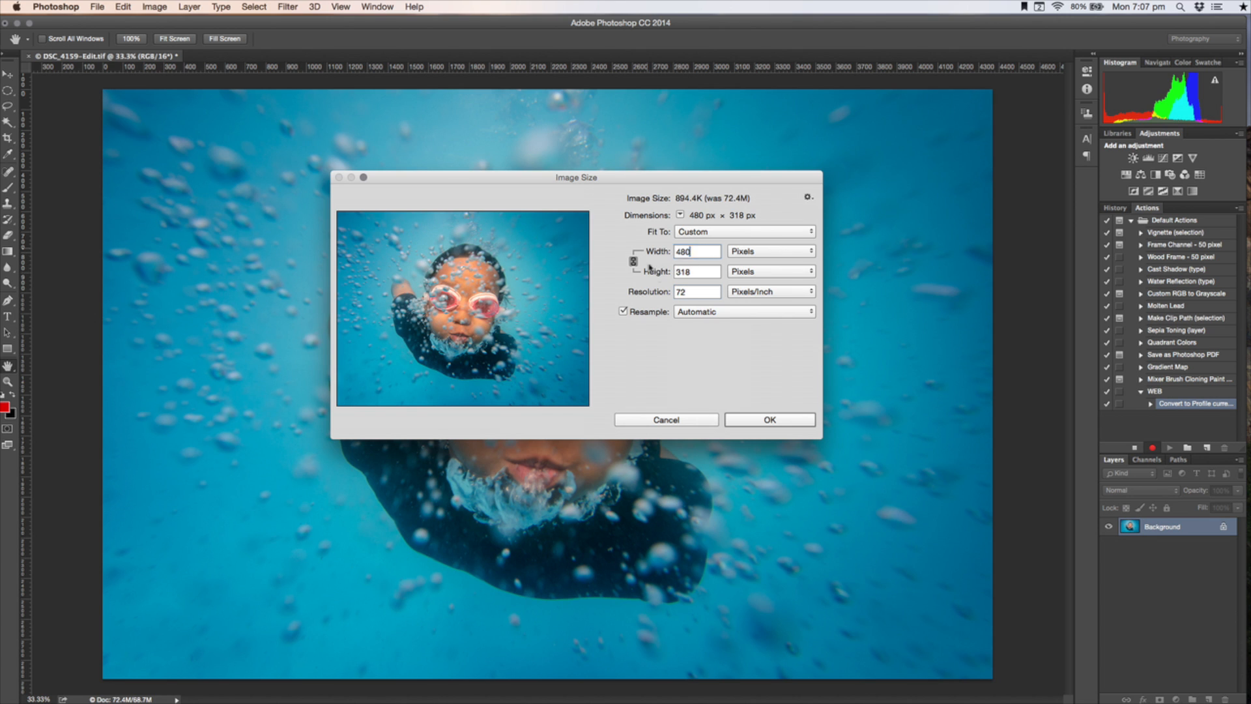
{"action": "type", "text": "2000"}
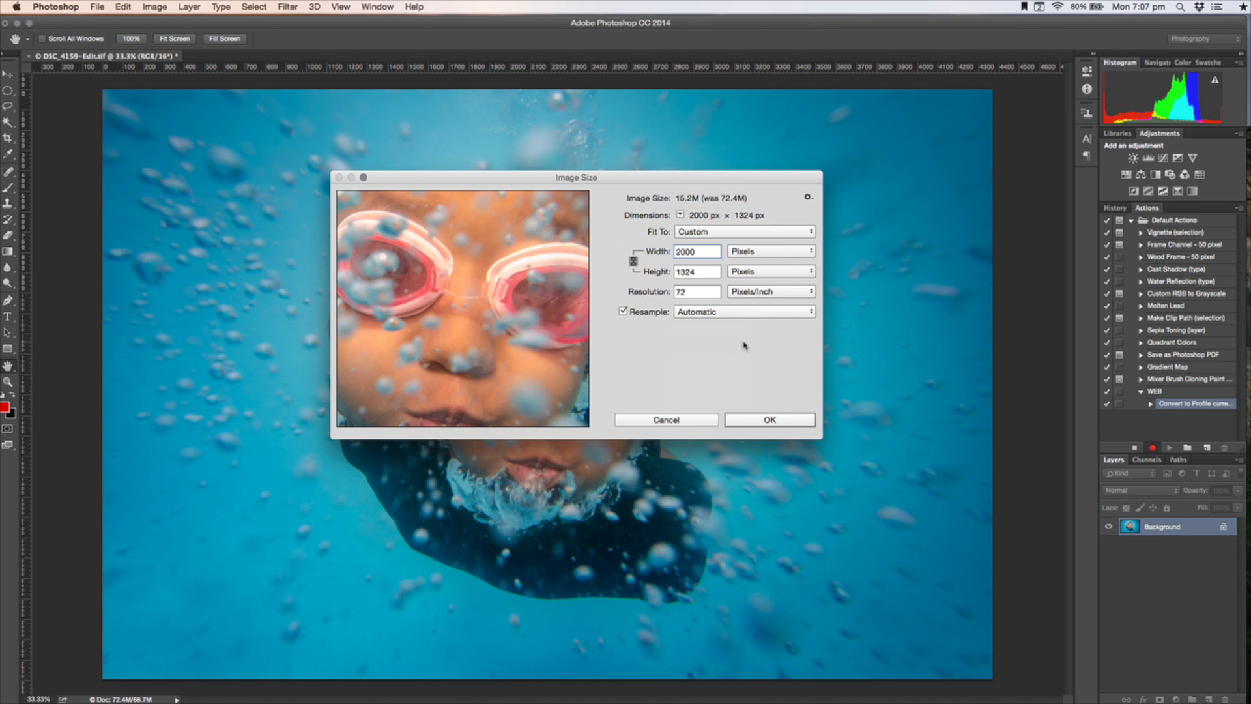
{"action": "left_click", "coordinate": [788, 423]}
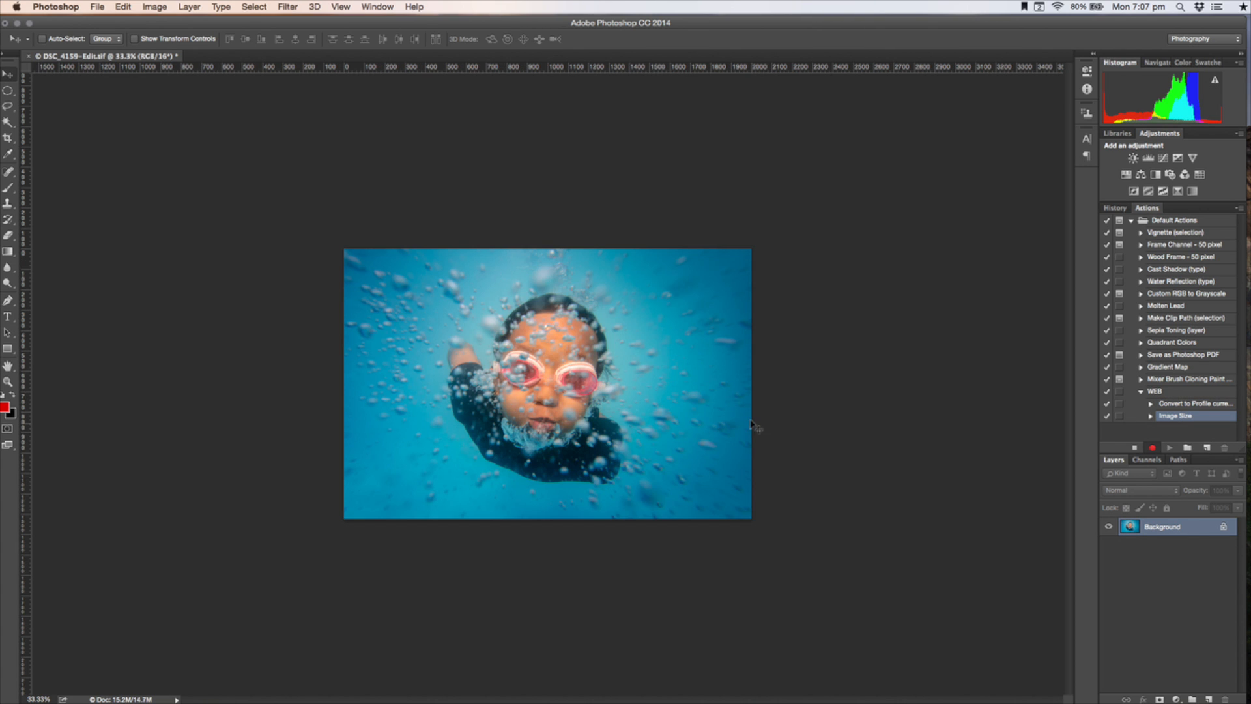
{"action": "left_click", "coordinate": [97, 8]}
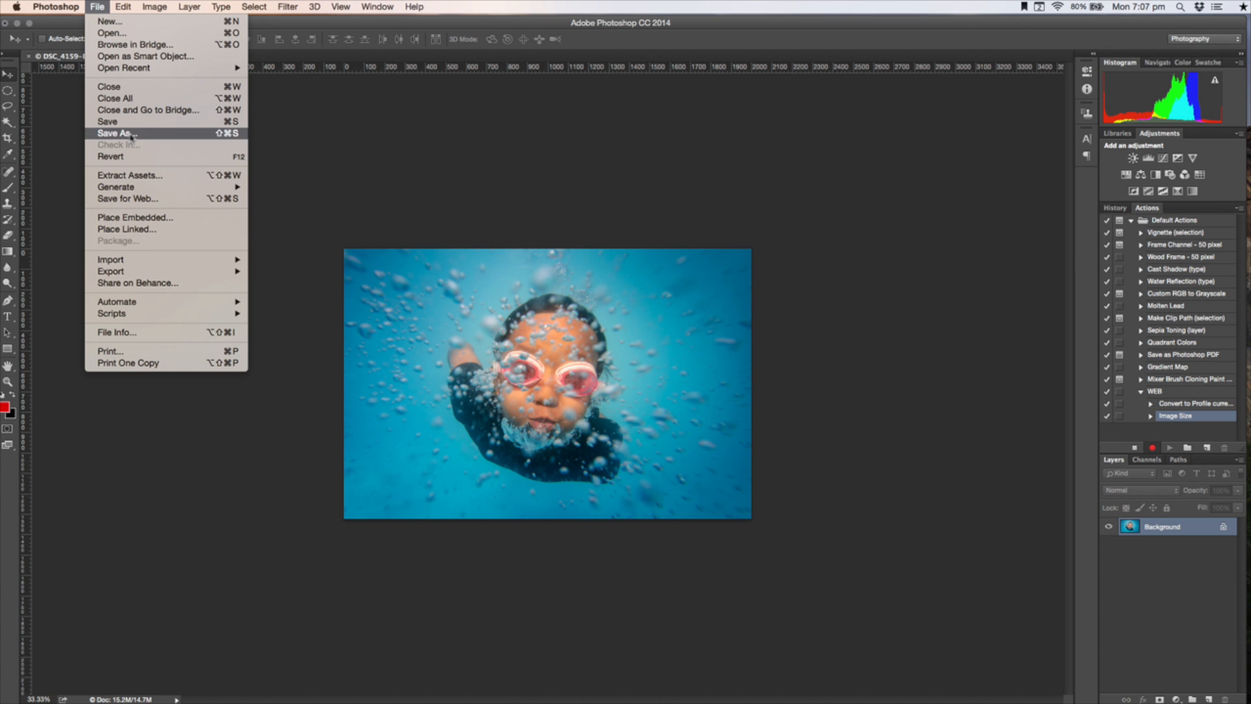
{"action": "left_click", "coordinate": [142, 134]}
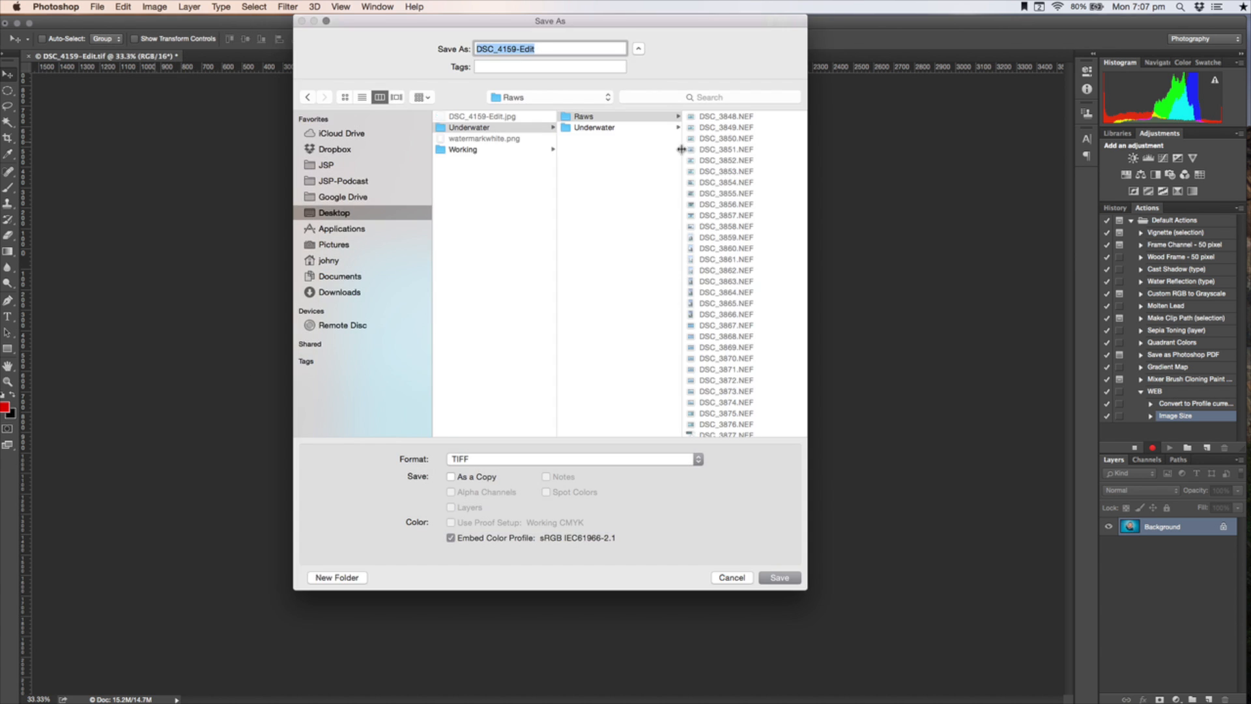
{"action": "left_click", "coordinate": [632, 463]}
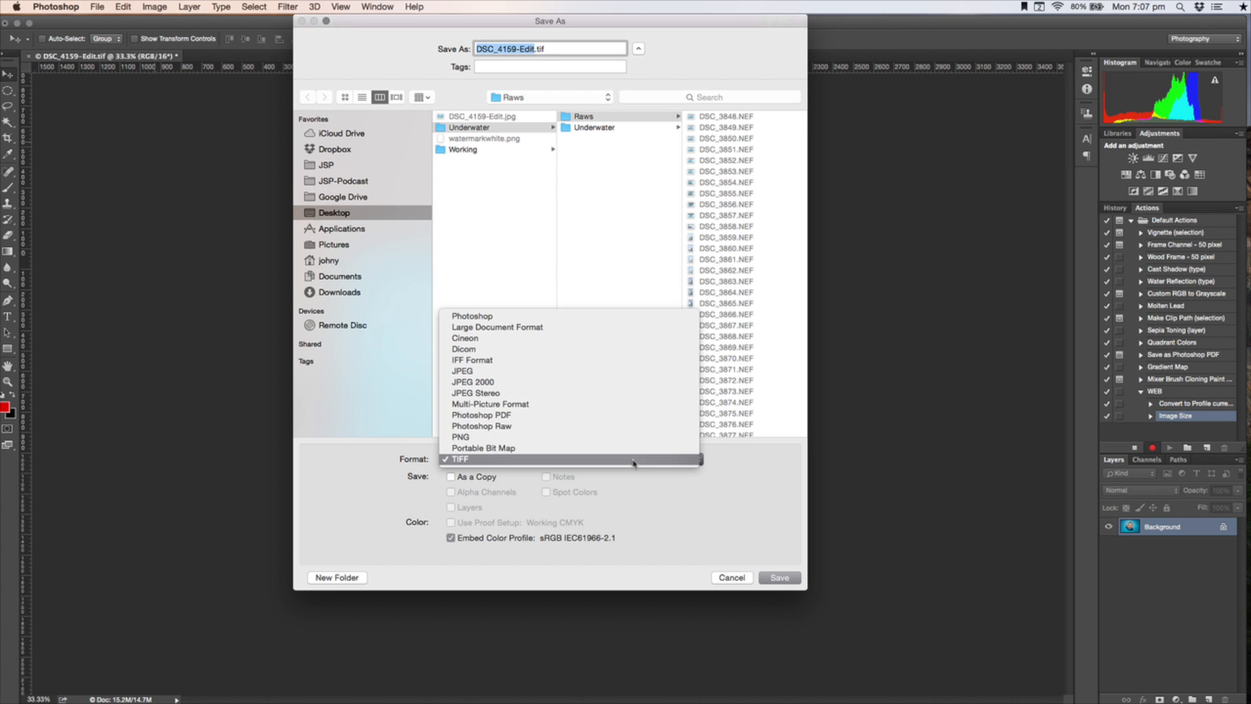
{"action": "left_click", "coordinate": [636, 362]}
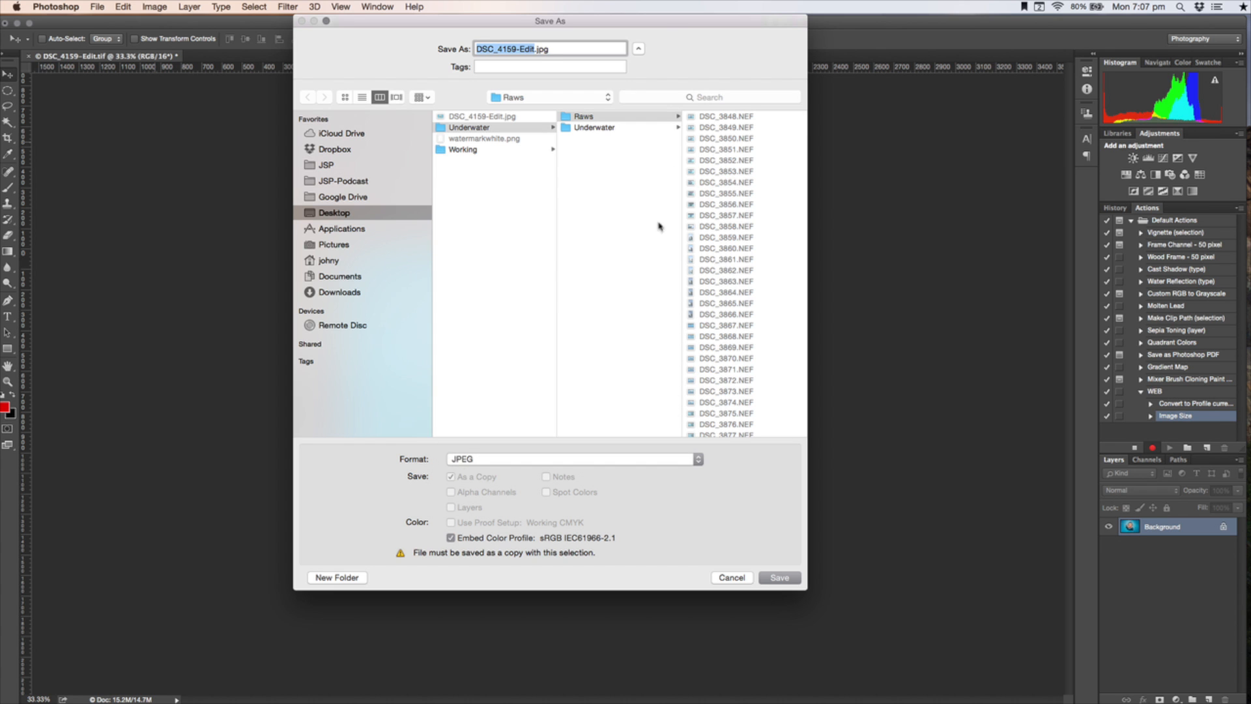
{"action": "left_click_drag", "start_coordinate": [664, 23], "coordinate": [669, 51]}
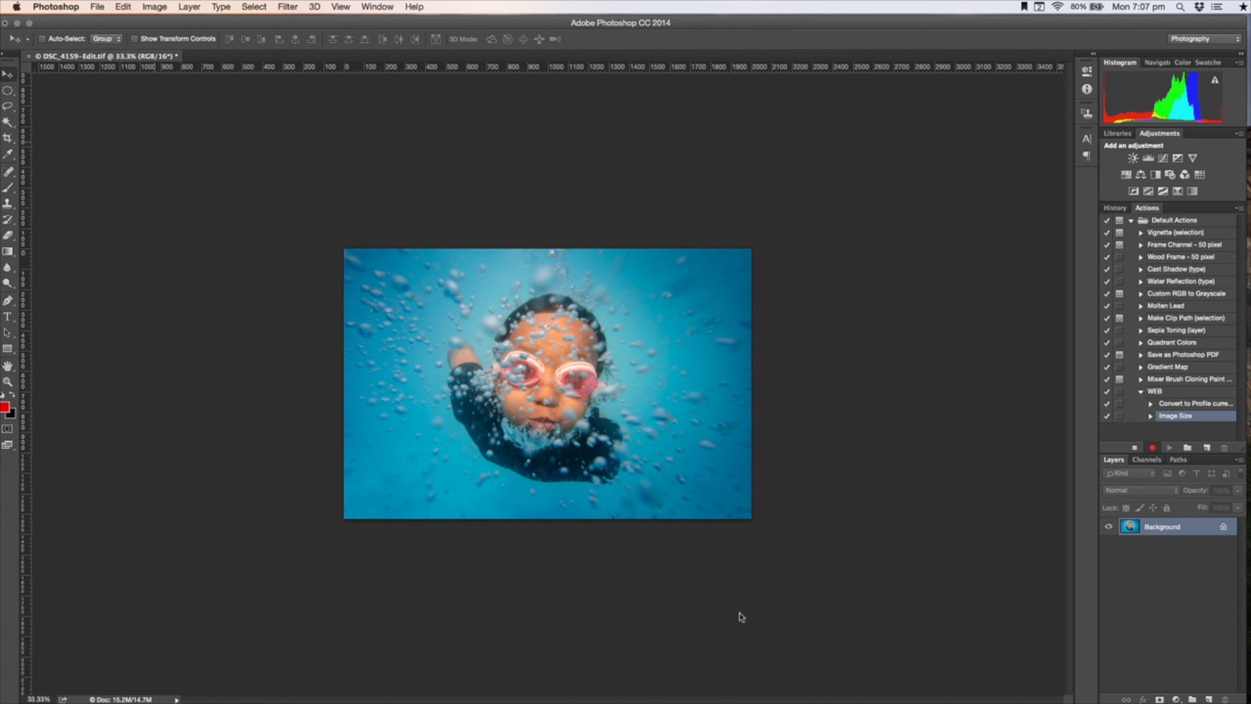
{"action": "left_click", "coordinate": [739, 610]}
Place watermarkwhite.png from the Desktop into the image and move it to the photo's lower-right corner
{"action": "left_click_drag", "start_coordinate": [39, 215], "coordinate": [697, 468]}
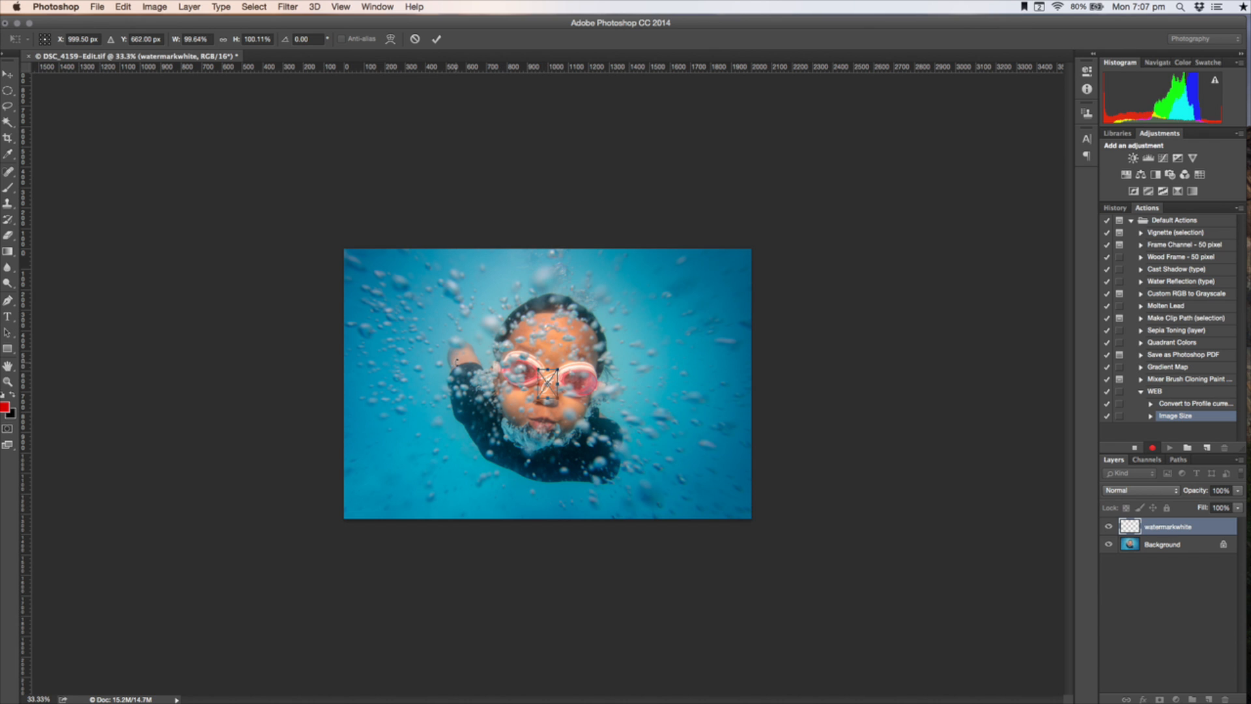
{"action": "key", "text": "Return"}
{"action": "mouse_move", "coordinate": [551, 386]}
{"action": "left_mouse_down"}
{"action": "mouse_move", "coordinate": [710, 456]}
{"action": "mouse_move", "coordinate": [734, 502]}
{"action": "left_mouse_up"}
Set up saving a copy of the watermarked image in JPEG format on the Desktop
{"action": "left_click", "coordinate": [98, 7]}
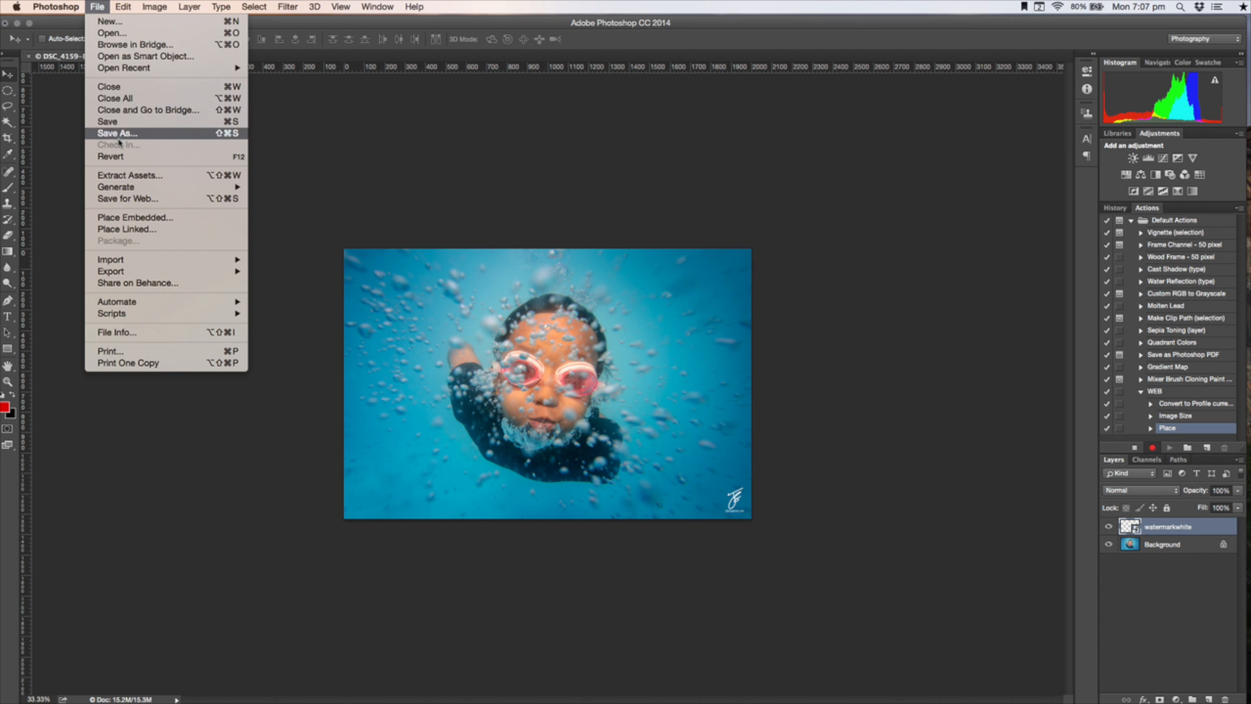
{"action": "left_click", "coordinate": [118, 135]}
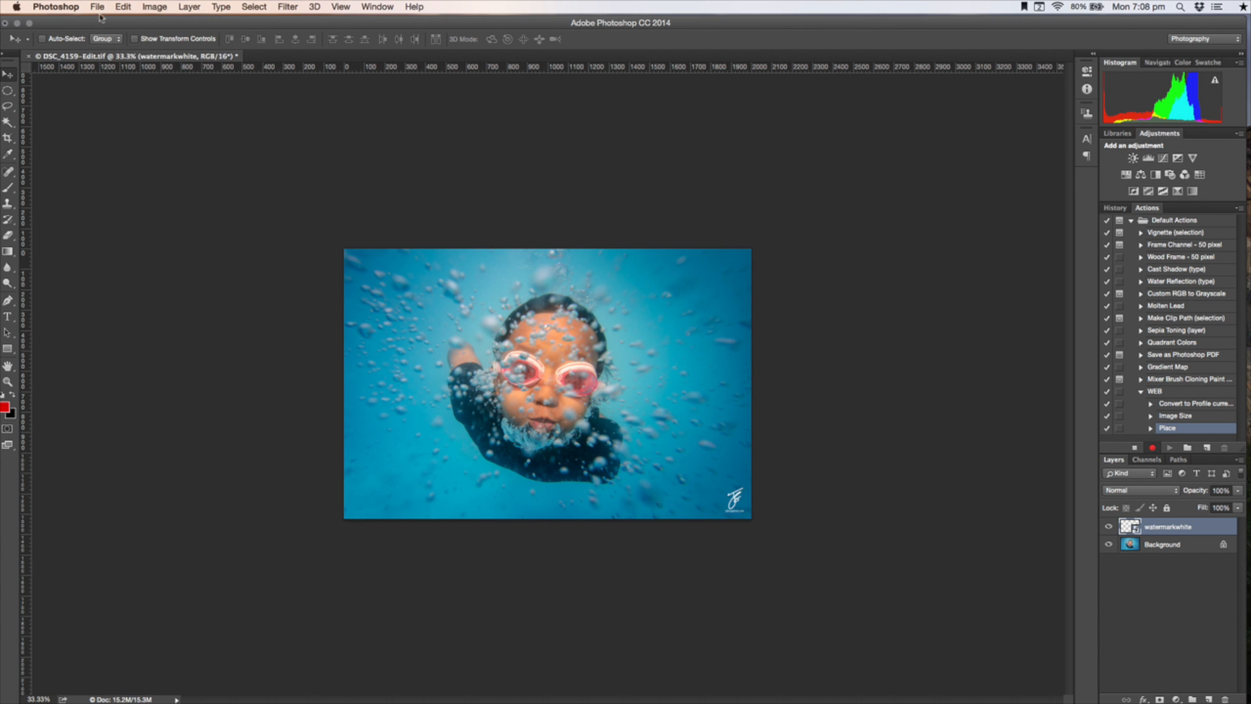
{"action": "left_click", "coordinate": [97, 8]}
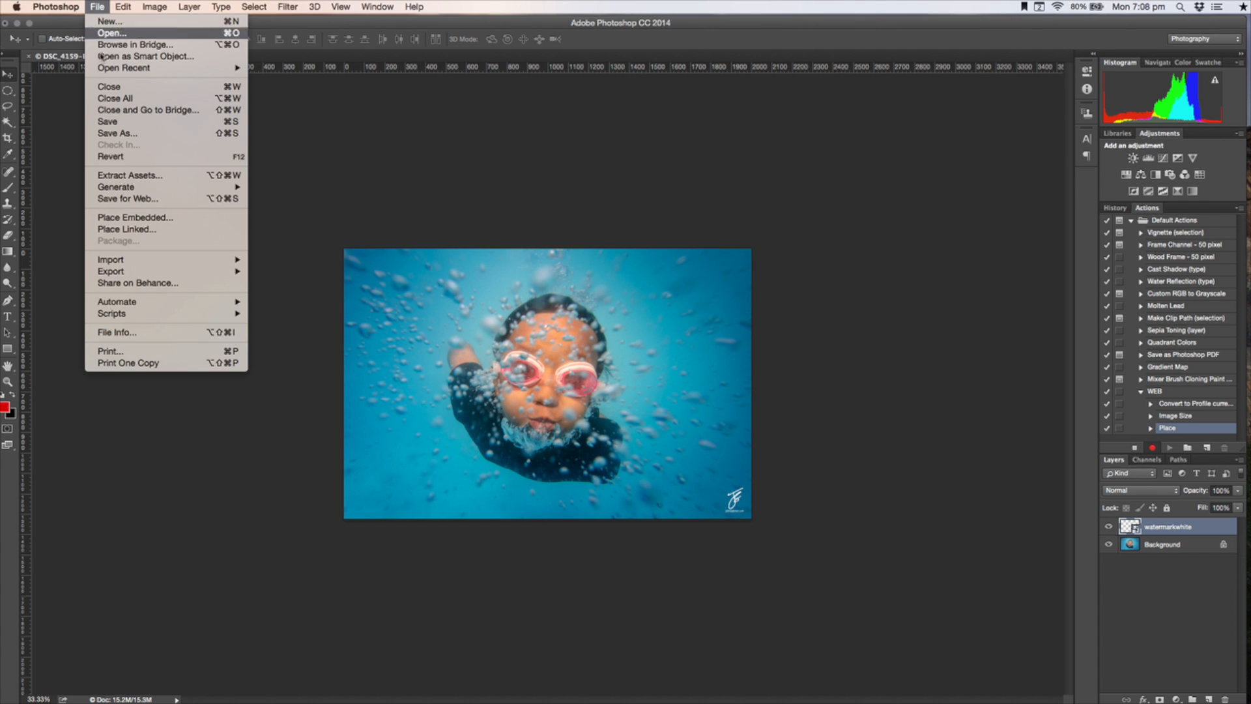
{"action": "left_click", "coordinate": [132, 134]}
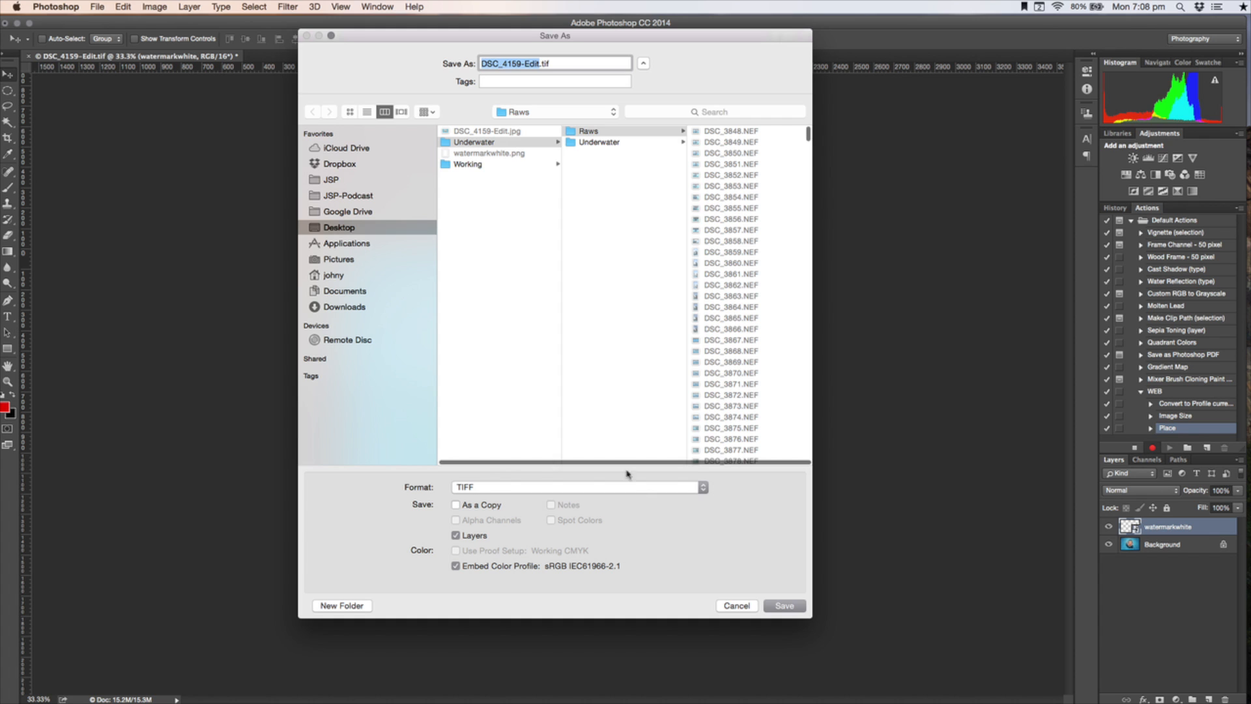
{"action": "left_click", "coordinate": [694, 491]}
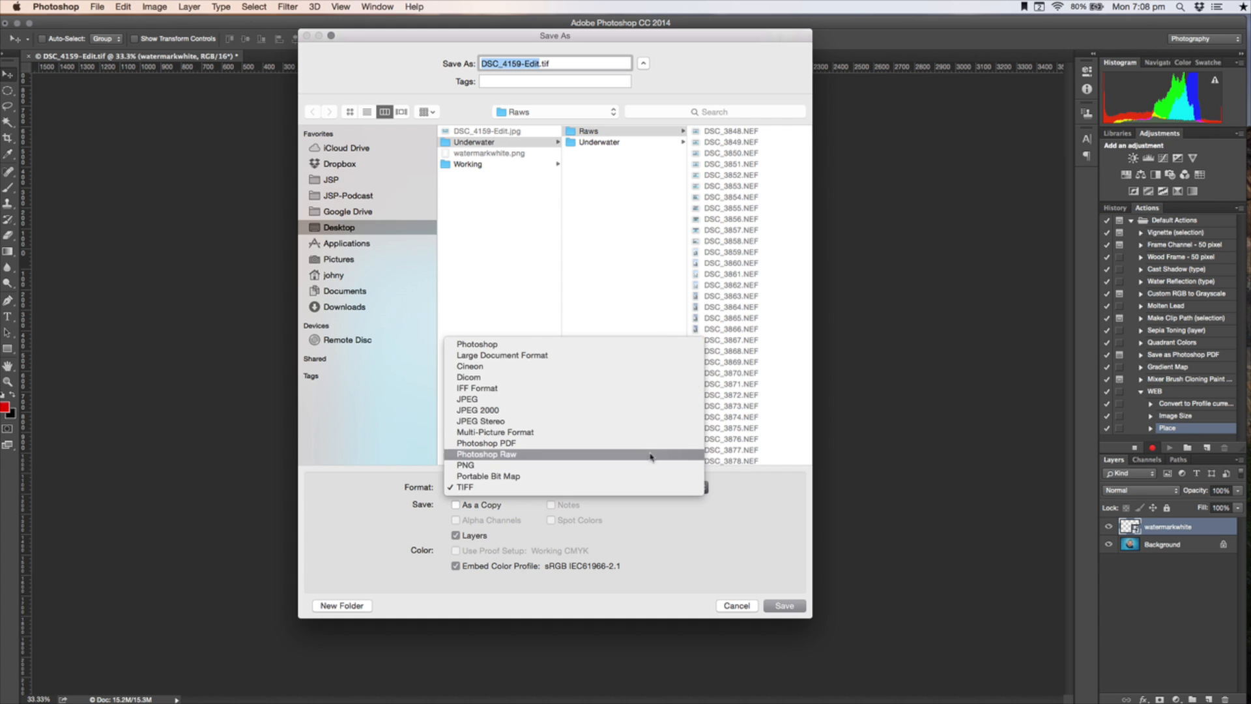
{"action": "left_click", "coordinate": [628, 400]}
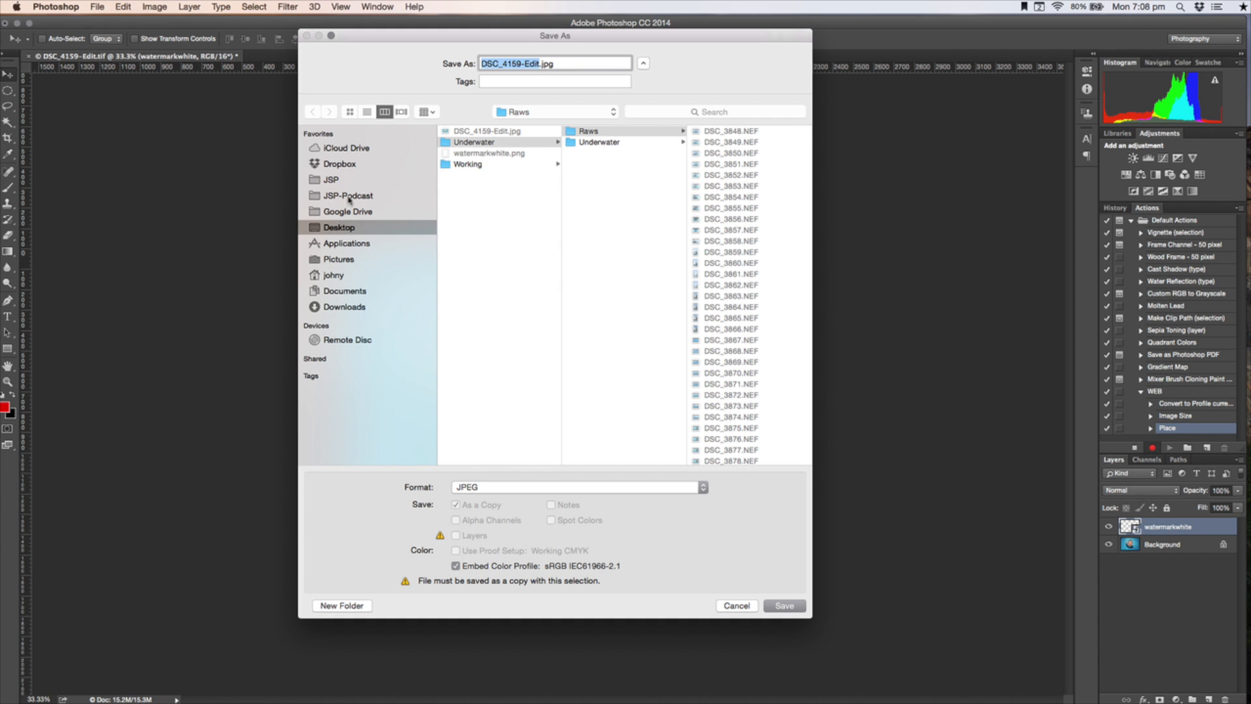
{"action": "left_click", "coordinate": [356, 228]}
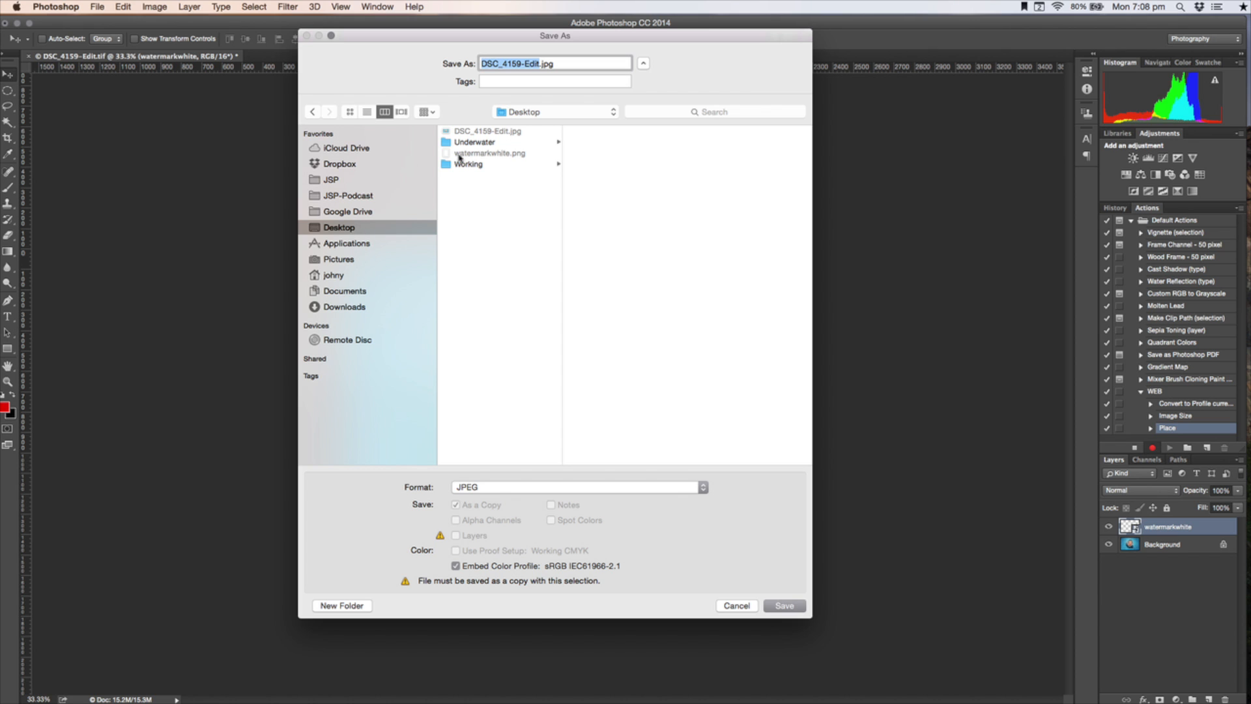
Name the copy DSC_4159-Editps.jpg and save it with JPEG quality 10 (Maximum) and Baseline Optimized format
{"action": "left_click", "coordinate": [788, 607]}
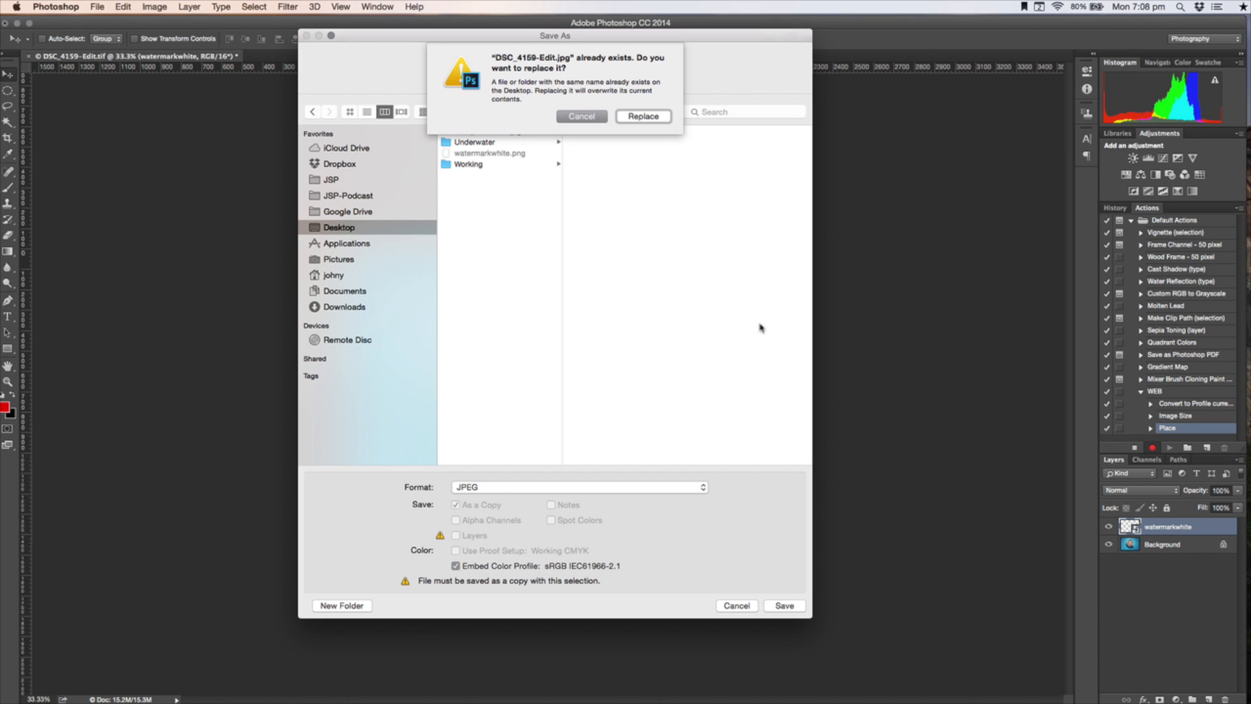
{"action": "left_click", "coordinate": [573, 115]}
{"action": "left_click", "coordinate": [542, 63]}
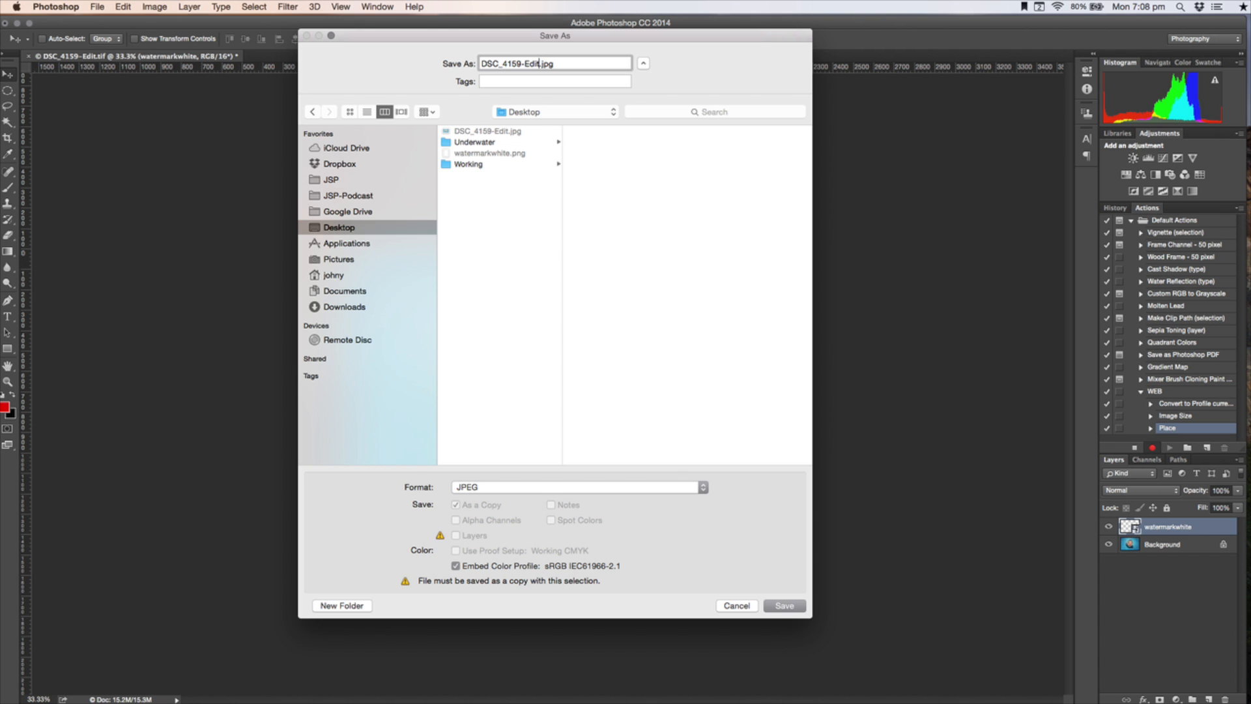
{"action": "type", "text": "ps"}
{"action": "left_click", "coordinate": [792, 610]}
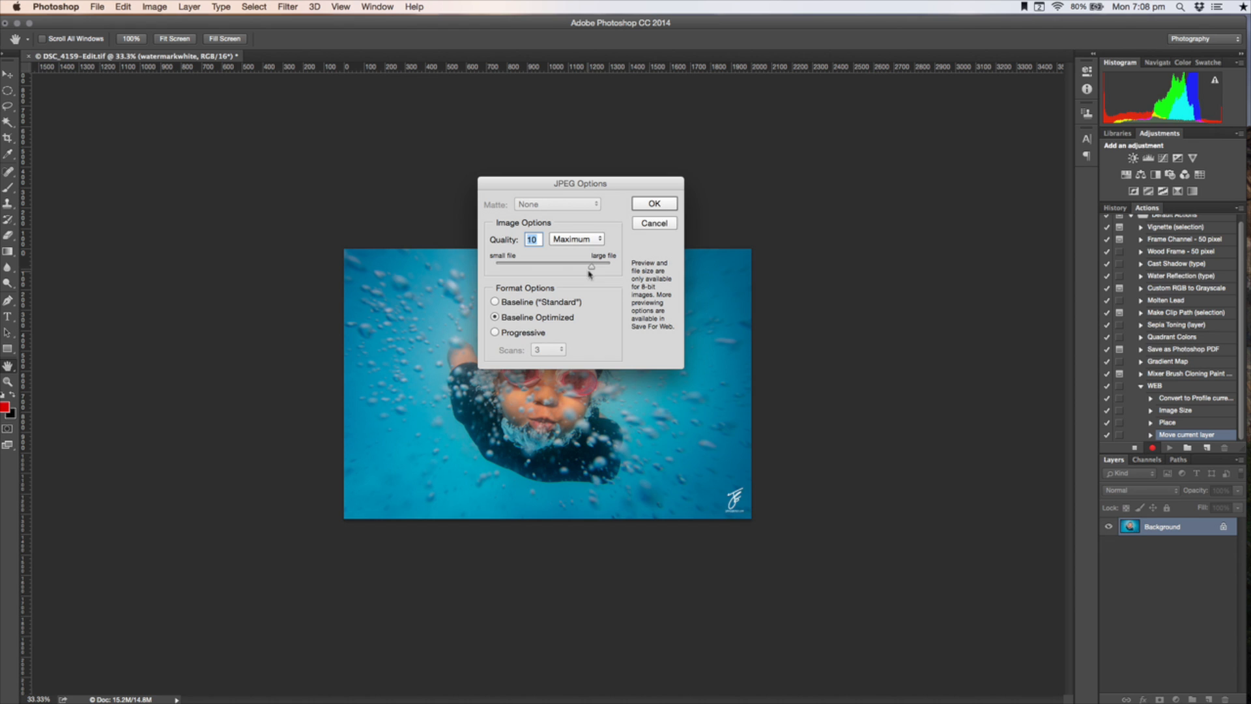
{"action": "mouse_move", "coordinate": [591, 266]}
{"action": "left_mouse_down"}
{"action": "mouse_move", "coordinate": [618, 270]}
{"action": "mouse_move", "coordinate": [592, 269]}
{"action": "left_mouse_up"}
{"action": "left_click", "coordinate": [653, 204]}
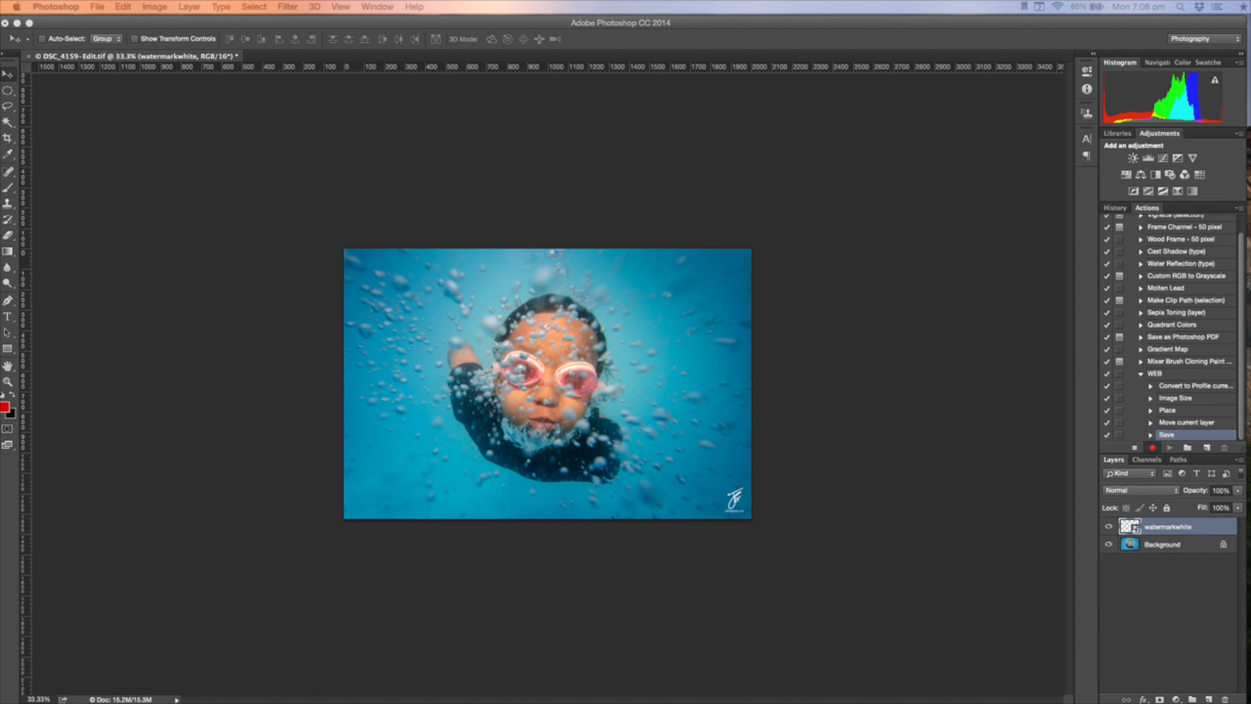
Examine the saved DSC_4159-Editps.jpg, including its file size, dimensions and color profile, and close its info and preview windows
{"action": "left_click_drag", "start_coordinate": [1, 150], "coordinate": [611, 103]}
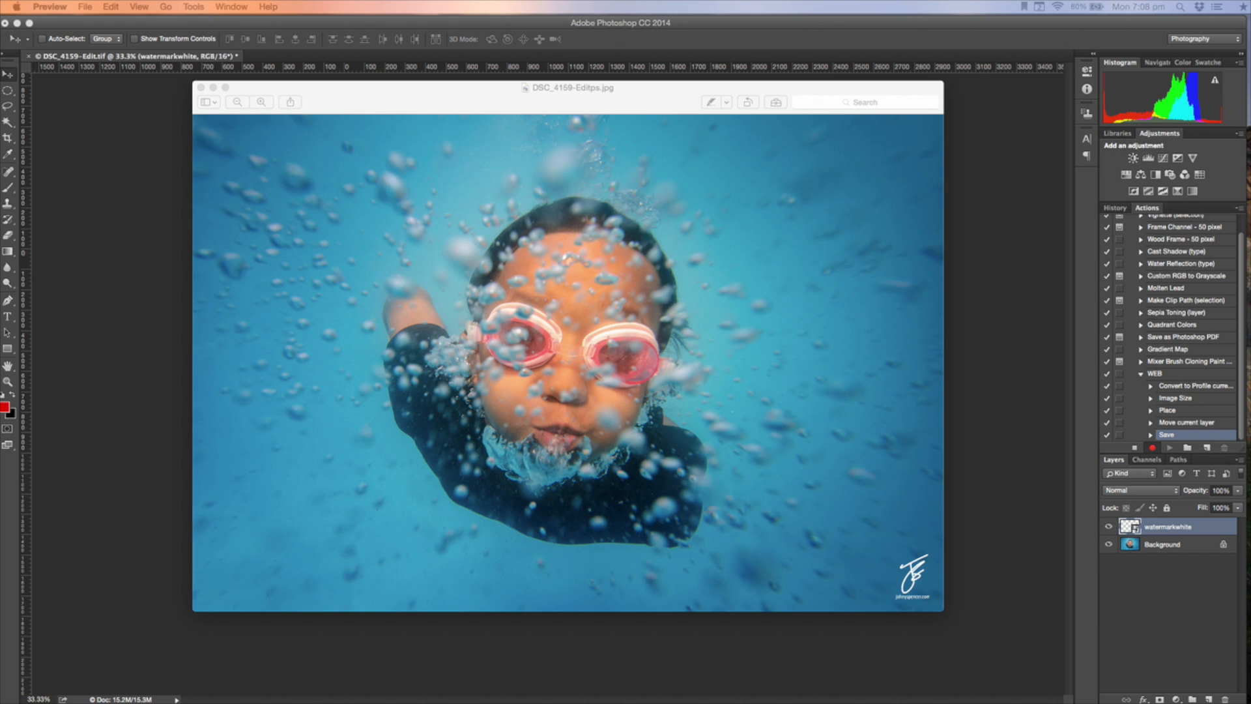
{"action": "left_click_drag", "start_coordinate": [2, 72], "coordinate": [545, 104]}
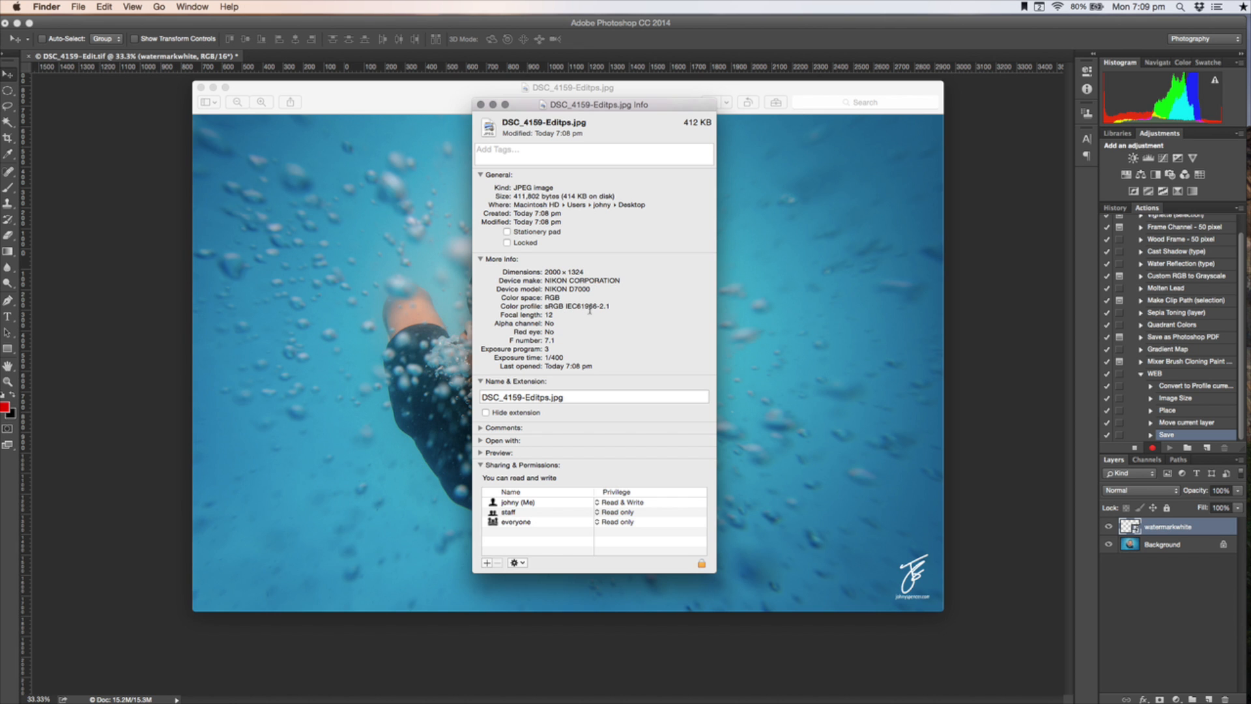
{"action": "left_click_drag", "start_coordinate": [651, 104], "coordinate": [667, 116]}
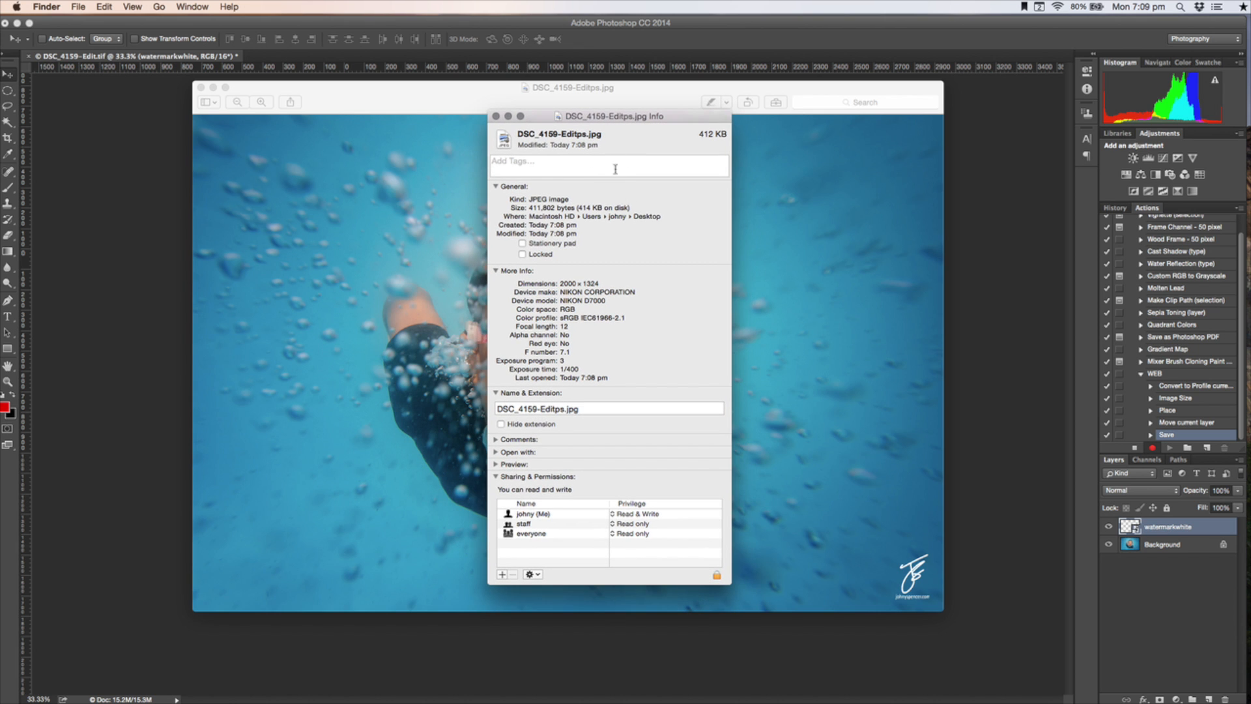
{"action": "left_click", "coordinate": [495, 116]}
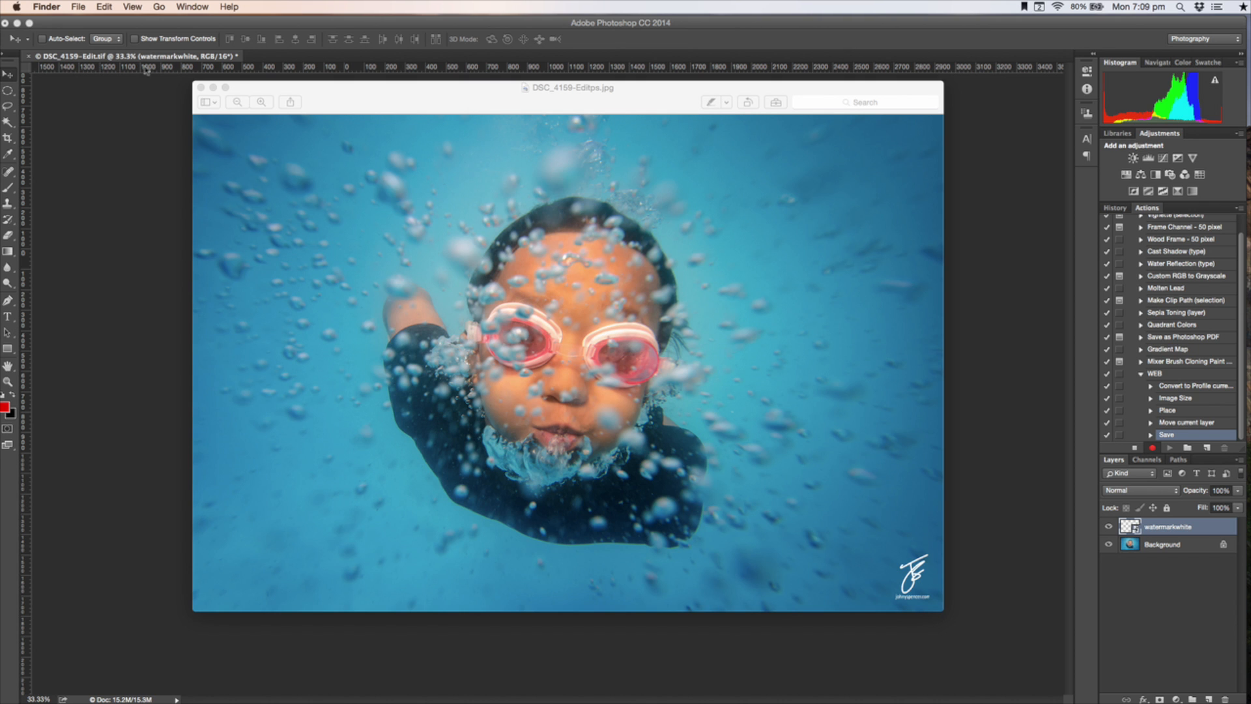
{"action": "left_click", "coordinate": [200, 87]}
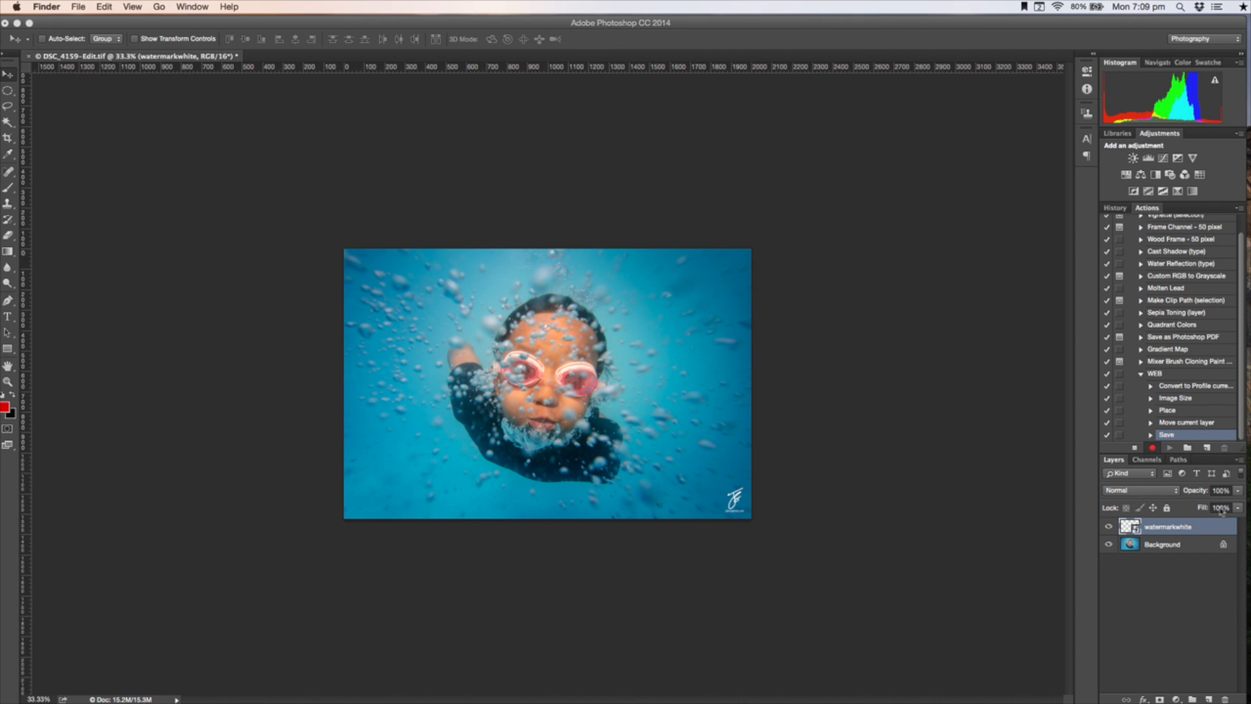
Stop recording the WEB action and switch the actions list to Button Mode
{"action": "left_click", "coordinate": [1152, 449]}
{"action": "left_click", "coordinate": [1134, 449]}
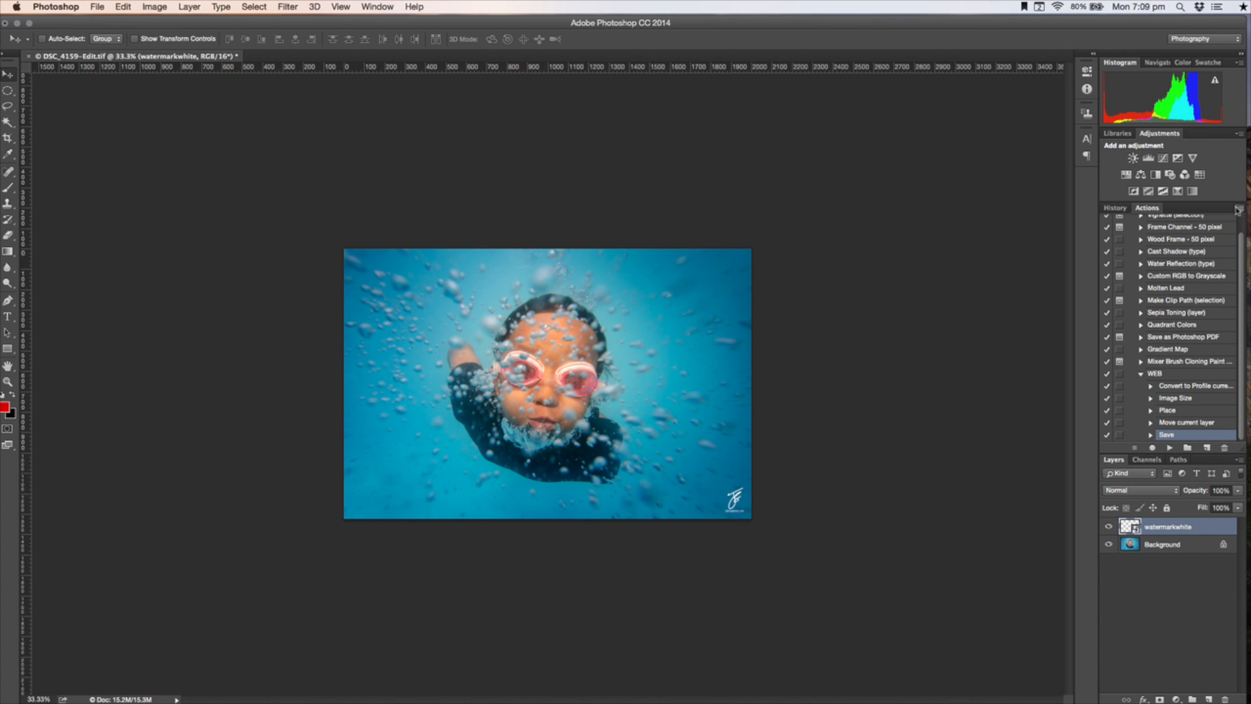
{"action": "left_click", "coordinate": [1238, 209]}
{"action": "left_click", "coordinate": [1197, 215]}
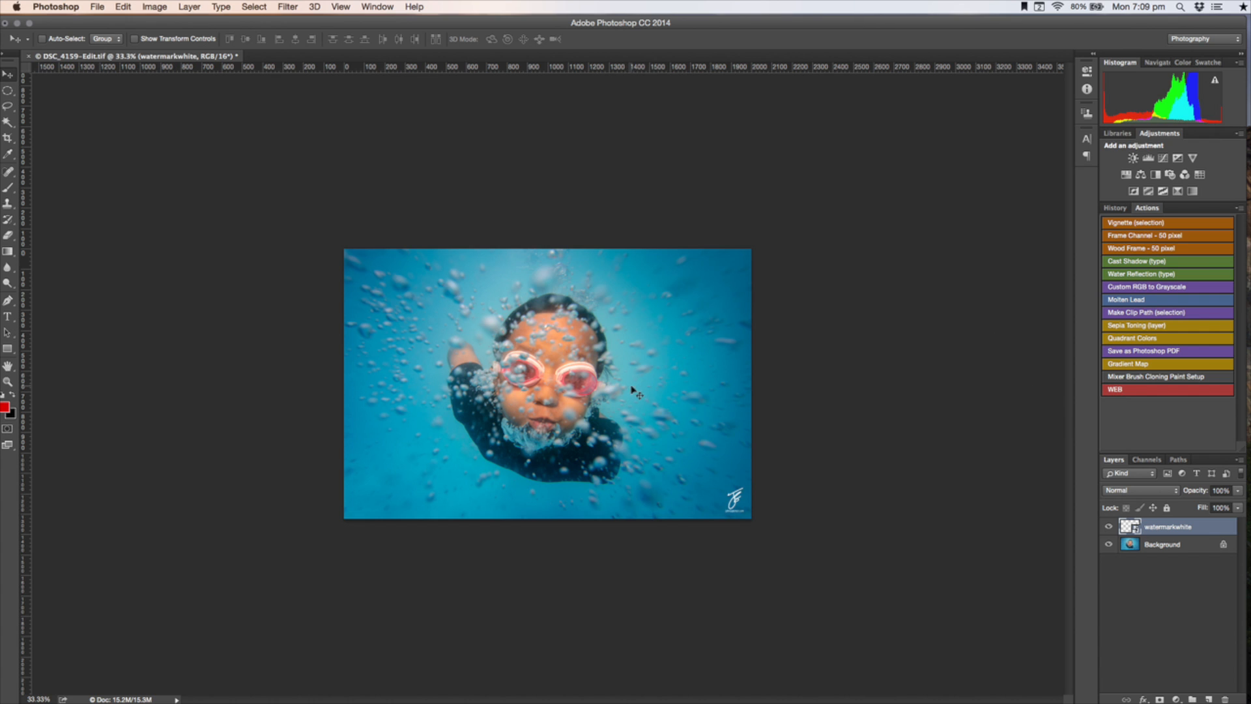
Step the photo back to its full-size state without the watermark and run the WEB action on it
{"action": "key", "text": "super"}
{"action": "key", "text": "super+alt+z"}
{"action": "key", "text": "super+alt+z"}
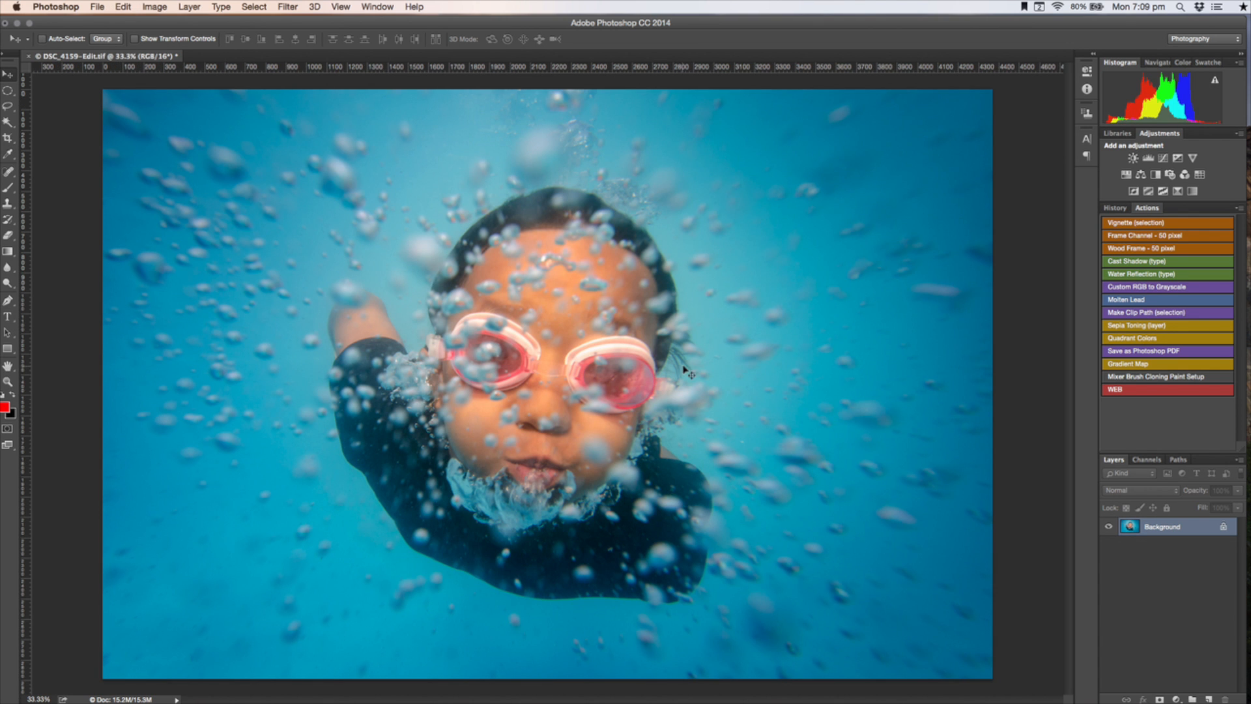
{"action": "left_click", "coordinate": [1143, 390]}
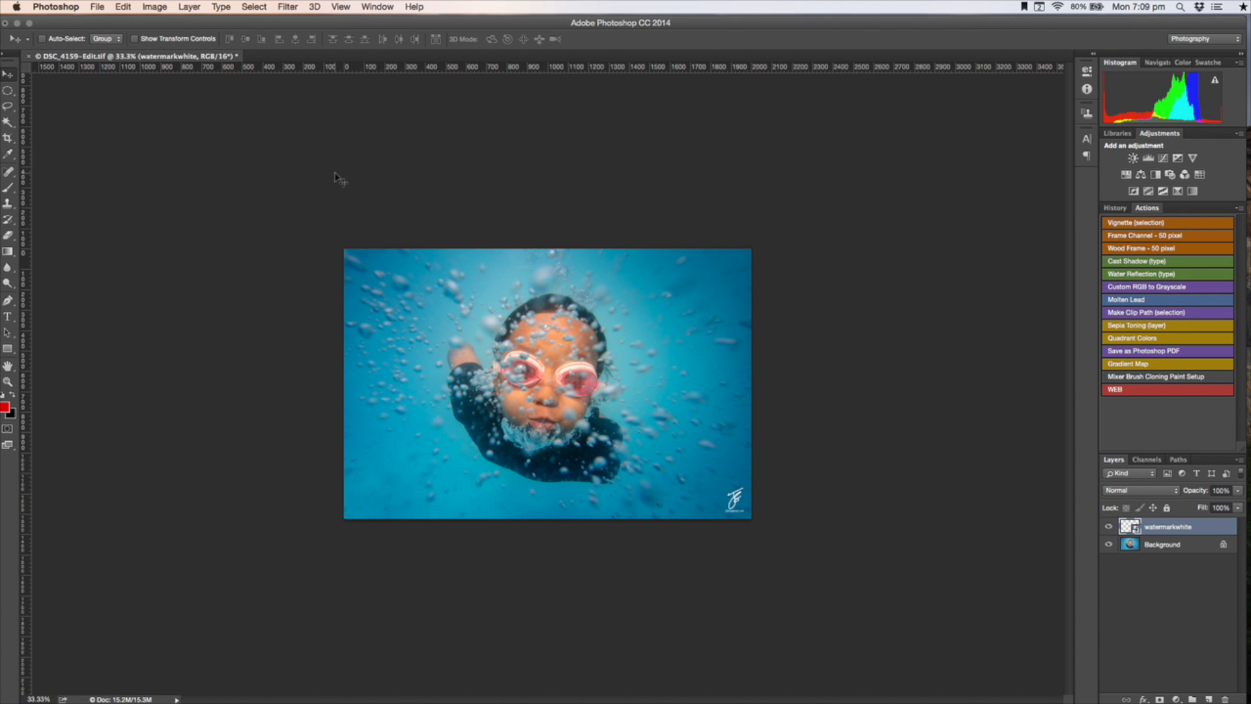
Switch back to the photo in Lightroom
{"action": "key", "text": "ctrl+Left"}
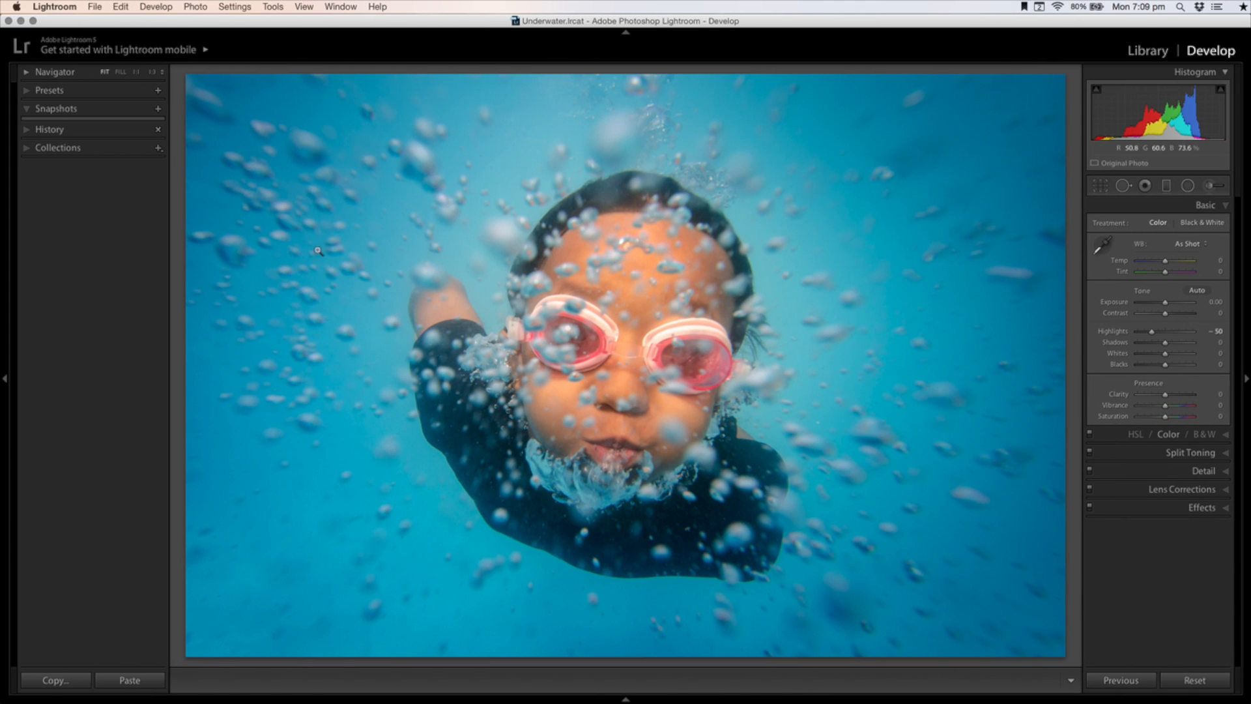